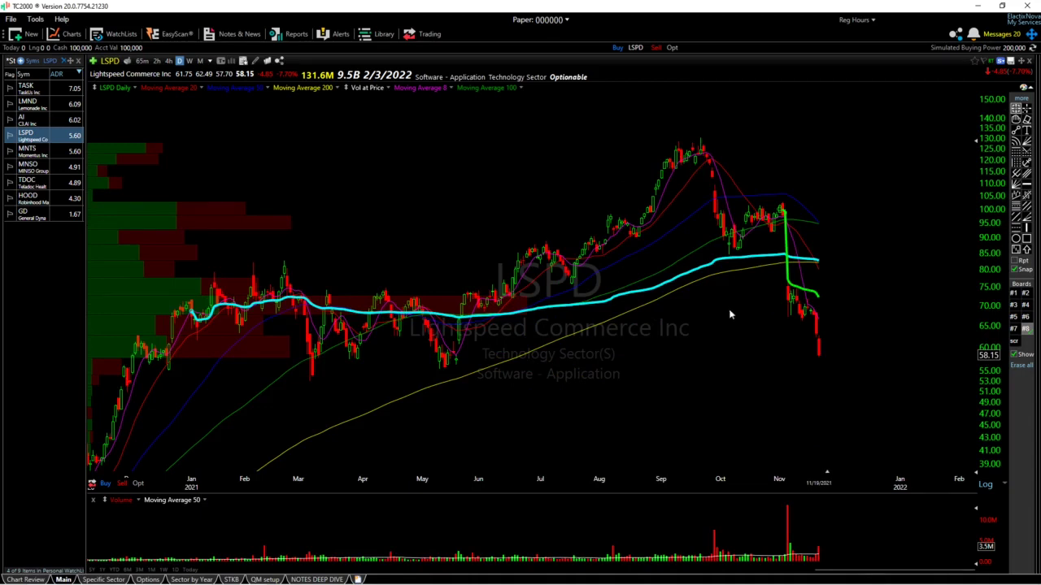
# Switch to the browser to view the New Lows and NASDAQ Composite chart, and return to TC2000
pyautogui.scroll(1, 720, 316)
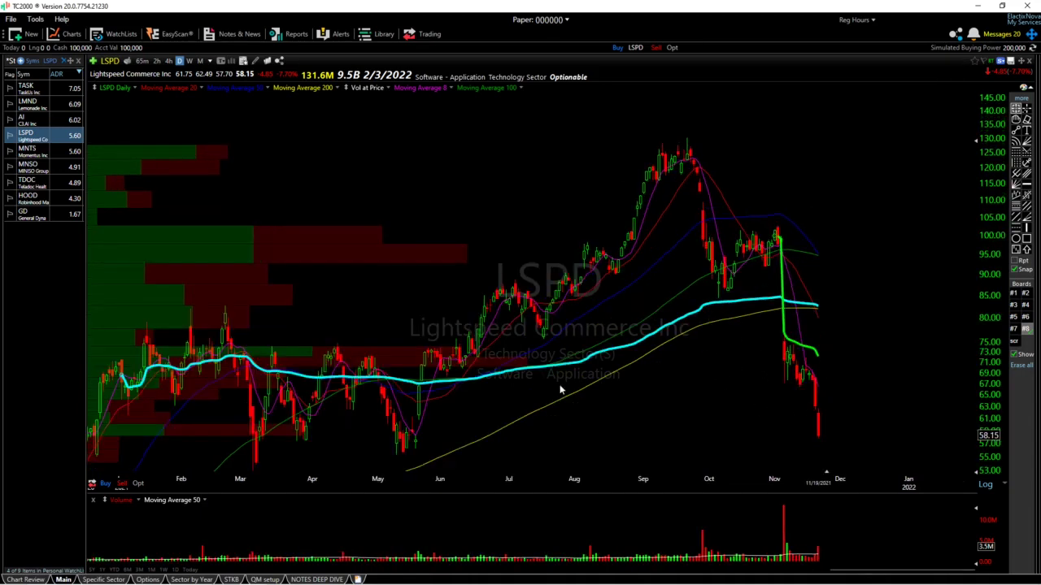
pyautogui.press('super')
pyautogui.click(229, 574)
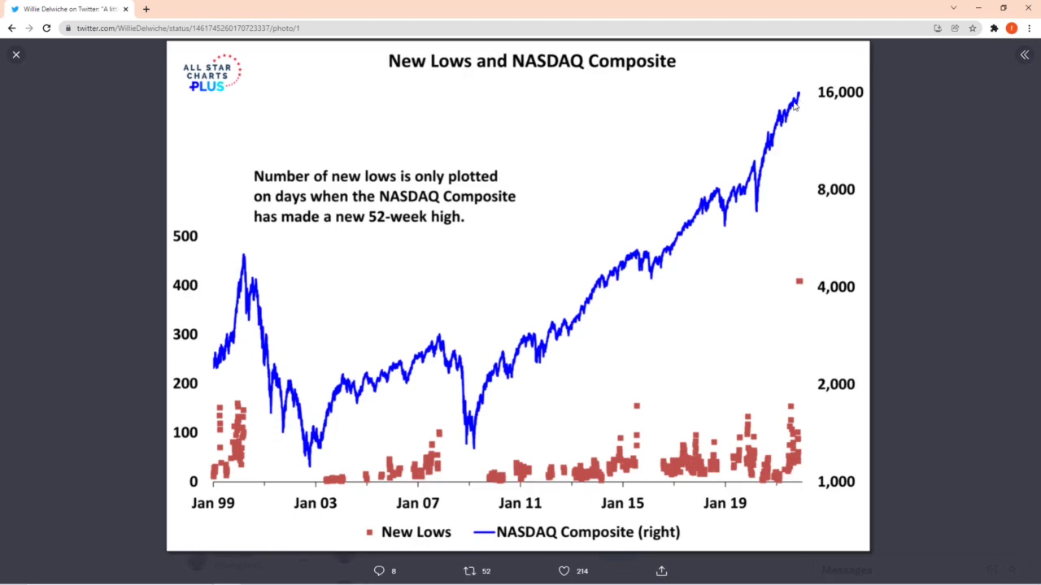
pyautogui.press('super')
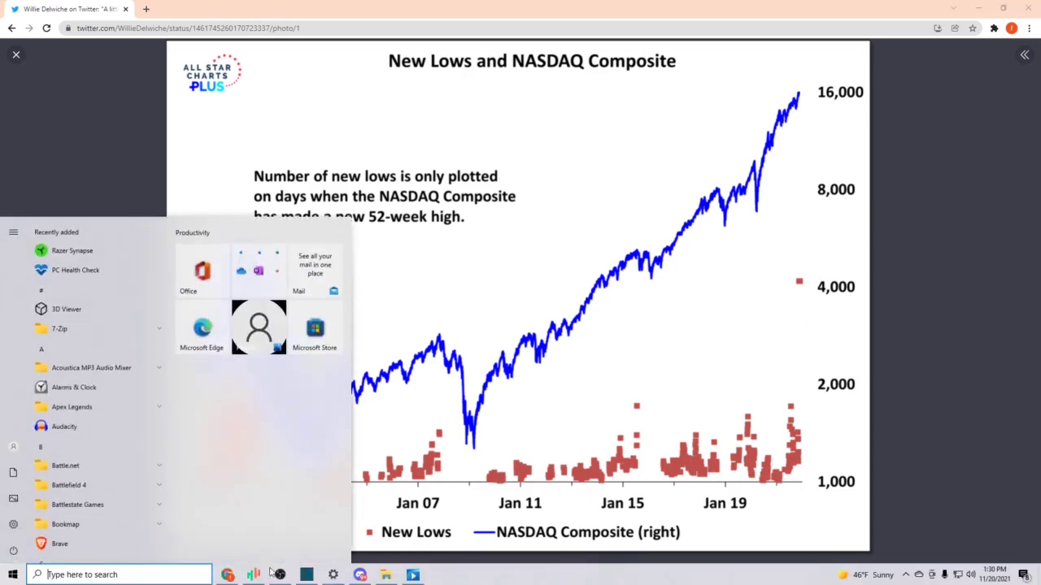
pyautogui.click(253, 580)
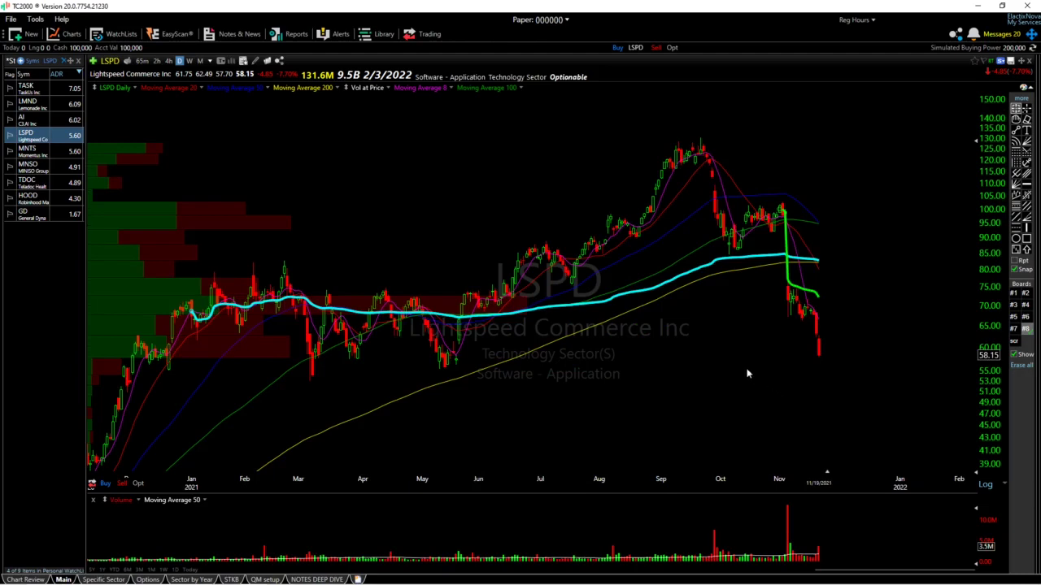
# Bring up the daily chart of IWM, followed by the daily chart of SPY
pyautogui.scroll(1, 738, 371)
pyautogui.write('IWM')
pyautogui.press('Return')
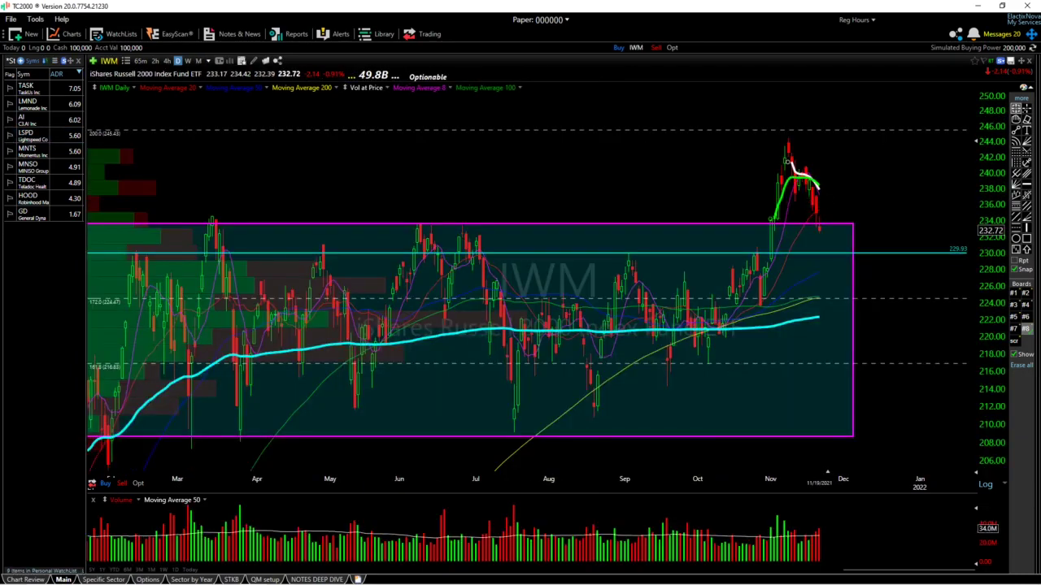
pyautogui.write('SPY')
pyautogui.press('Return')
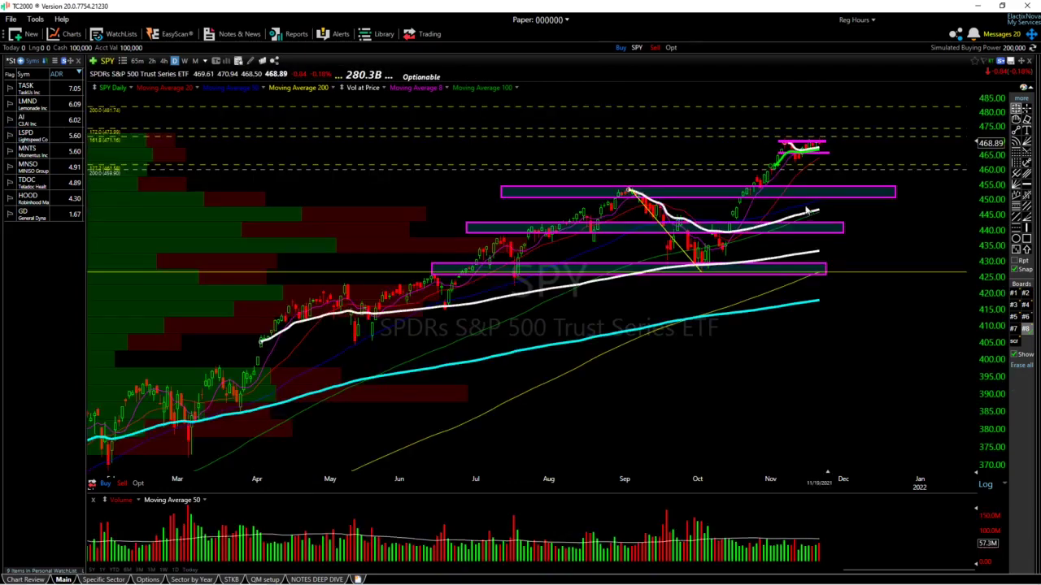
# Load the QQQ daily chart and examine its price action from July to November 2021
pyautogui.scroll(3, 825, 214)
pyautogui.write('QQQ')
pyautogui.press('Return')
pyautogui.scroll(-1, 640, 254)
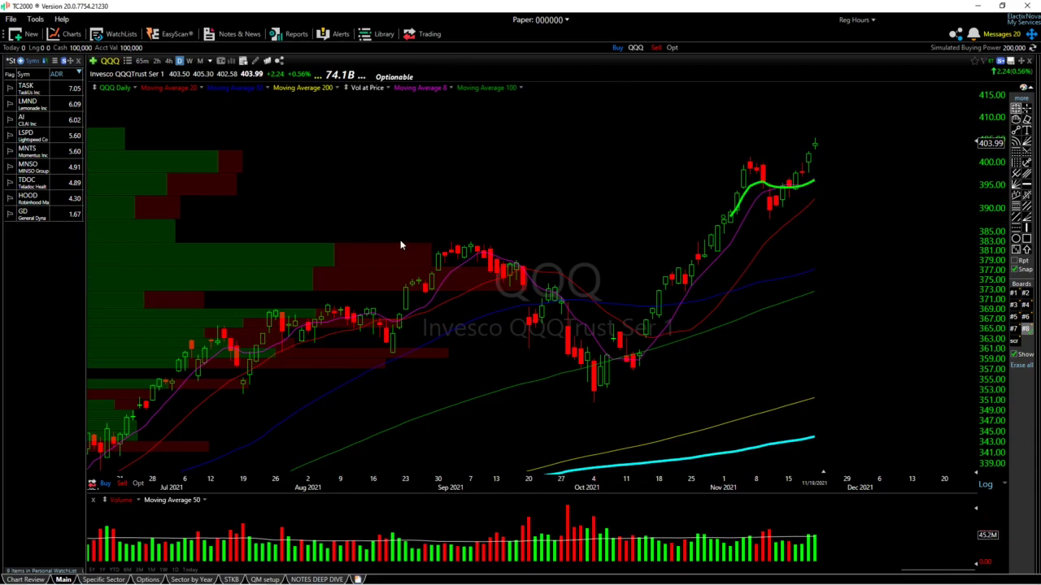
pyautogui.write('I')
pyautogui.press('Escape')
# Open the LMND chart from the watchlist and place a green up arrow at the latest November candles
pyautogui.click(29, 88)
pyautogui.click(36, 102)
pyautogui.scroll(-2, 703, 420)
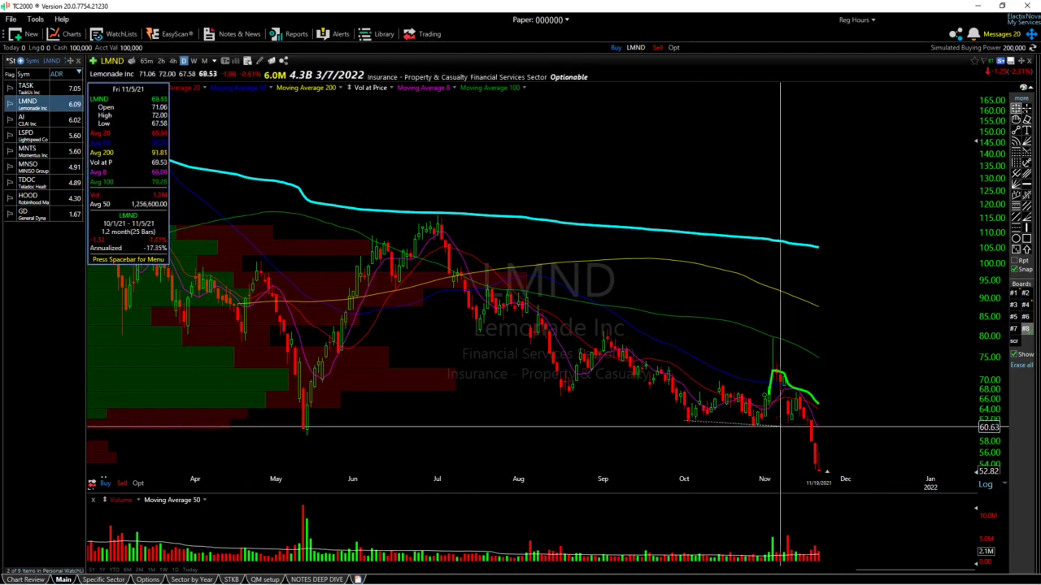
pyautogui.click(1027, 252)
pyautogui.click(821, 436)
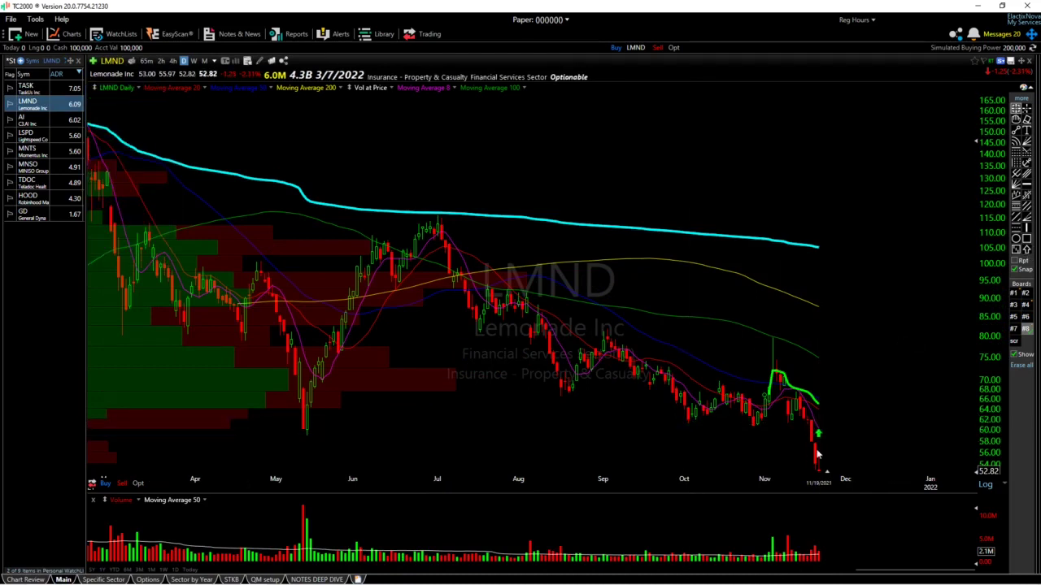
pyautogui.moveTo(819, 441)
pyautogui.mouseDown()
pyautogui.moveTo(831, 434)
pyautogui.moveTo(815, 431)
pyautogui.mouseUp()
# Review the watchlist charts of AI, LSPD, MNTS and MNSO, examining their mid-November price drops
pyautogui.click(33, 120)
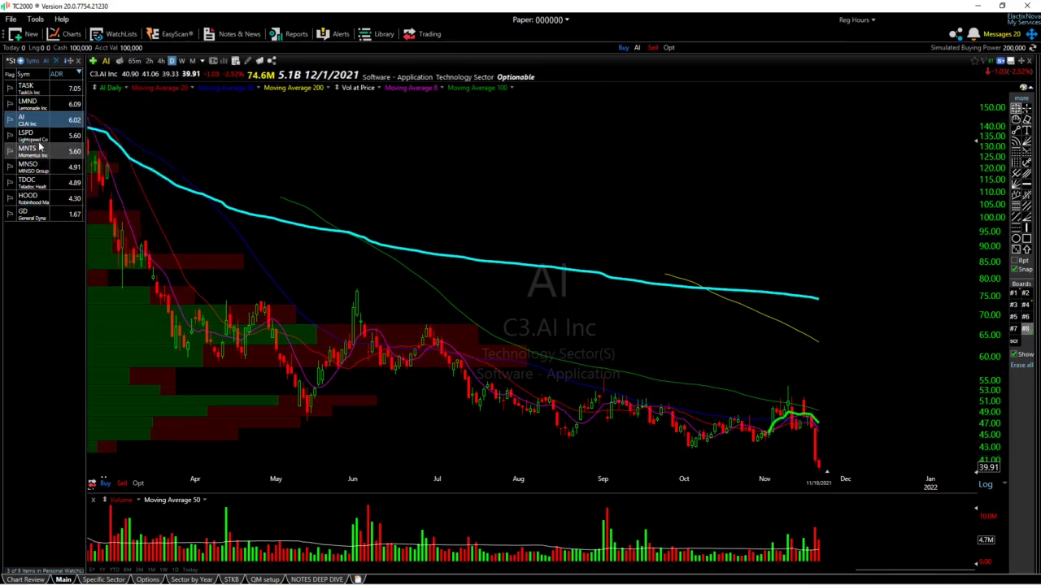
pyautogui.press('Down')
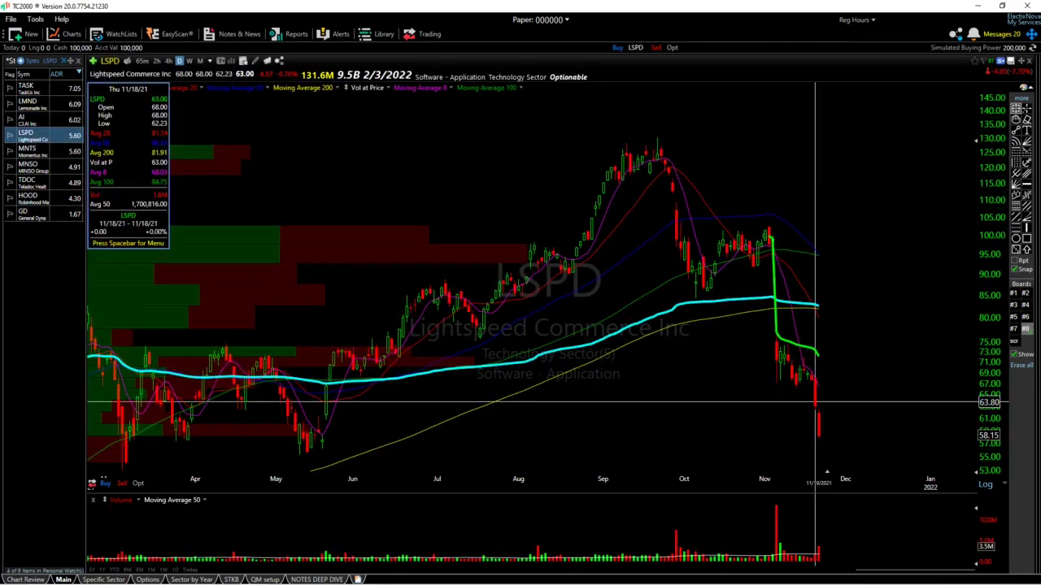
pyautogui.click(35, 156)
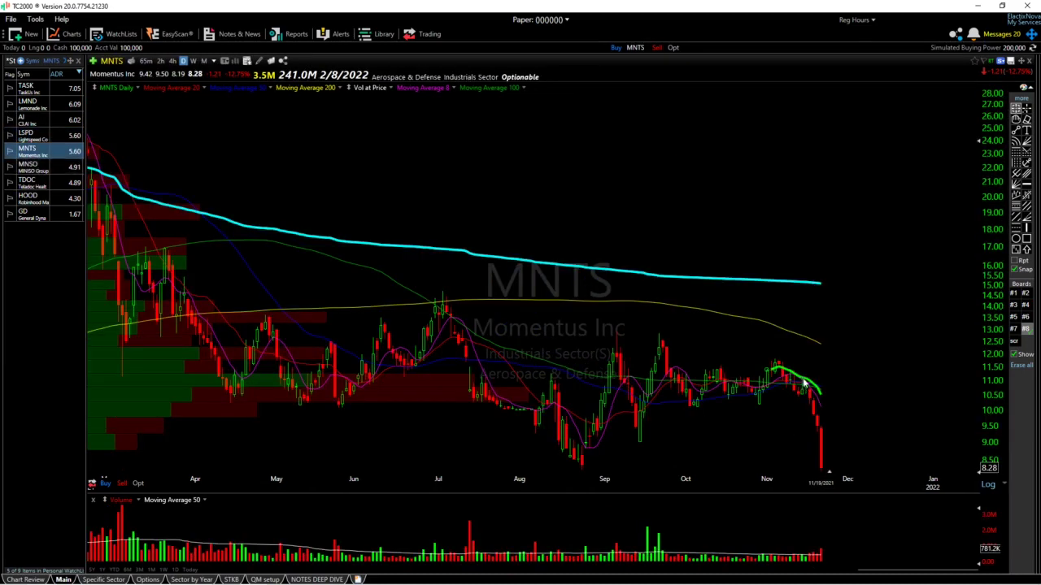
pyautogui.moveTo(803, 386); pyautogui.dragTo(818, 429)
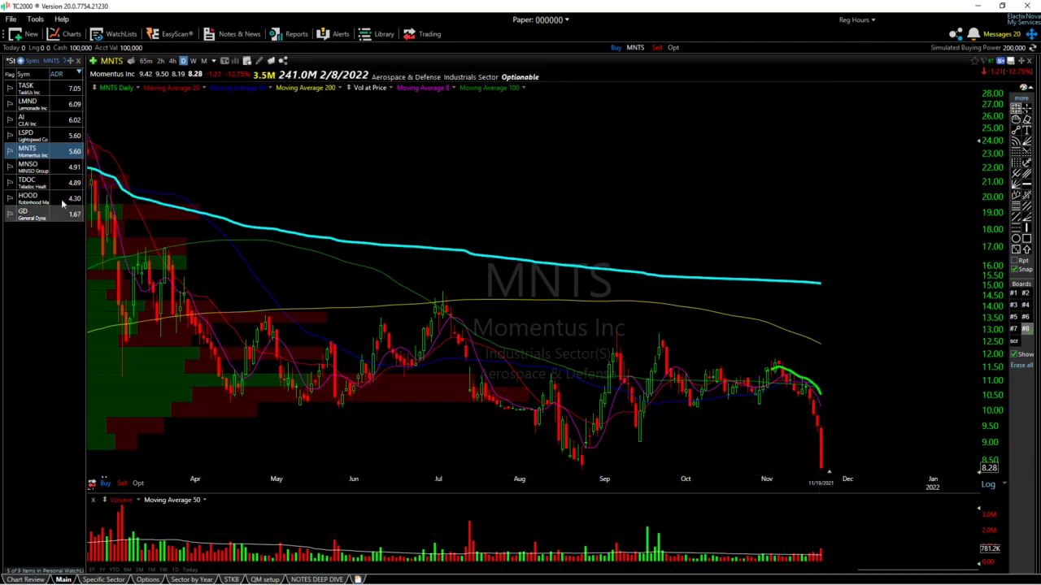
pyautogui.click(42, 171)
# Return to the LSPD chart and place a green left-pointing arrow beside the November 18 candle at about 65
pyautogui.click(35, 140)
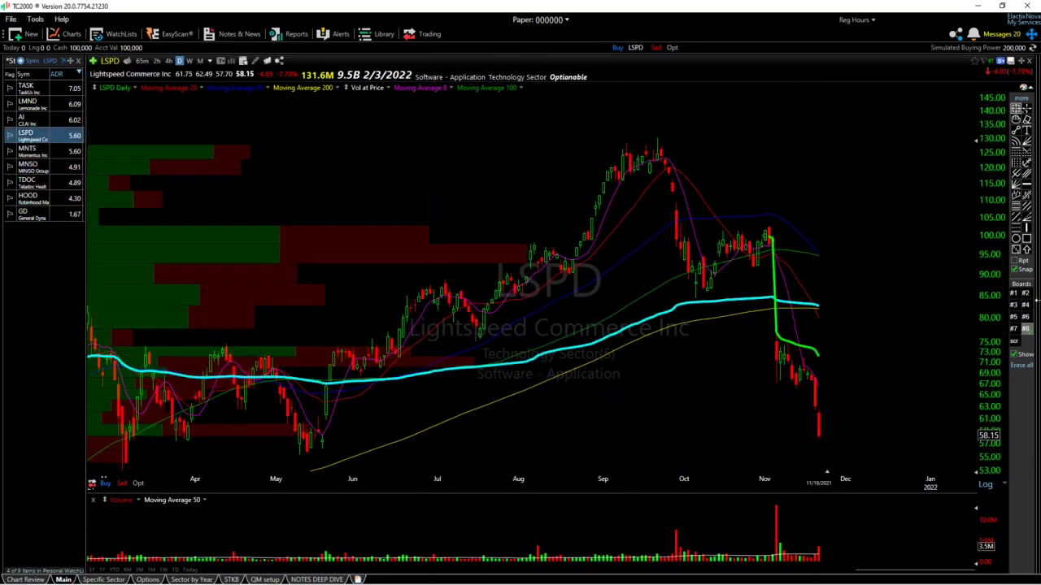
pyautogui.click(1028, 250)
pyautogui.moveTo(844, 404); pyautogui.dragTo(757, 385)
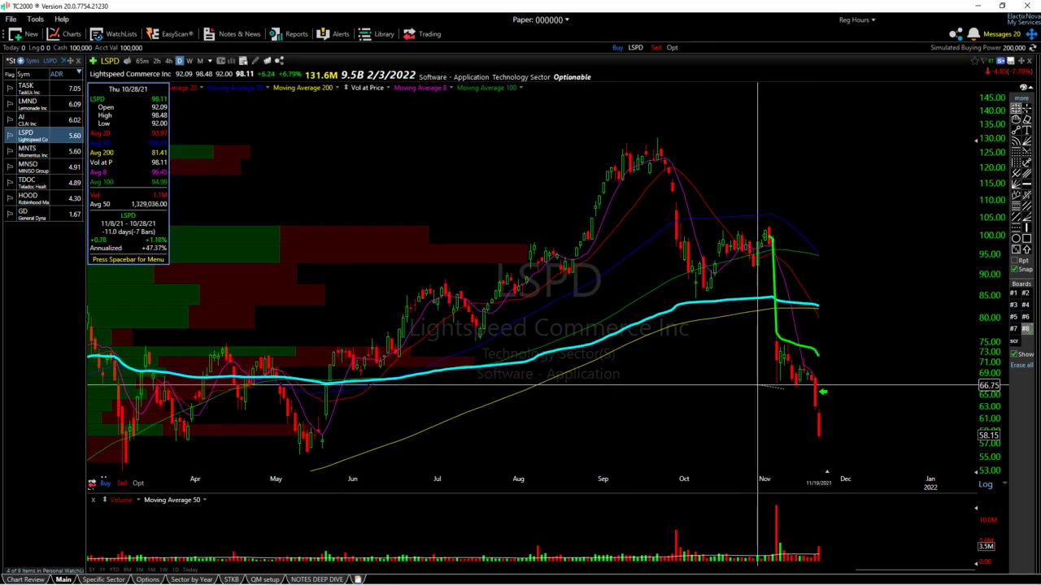
pyautogui.moveTo(824, 396); pyautogui.dragTo(823, 405)
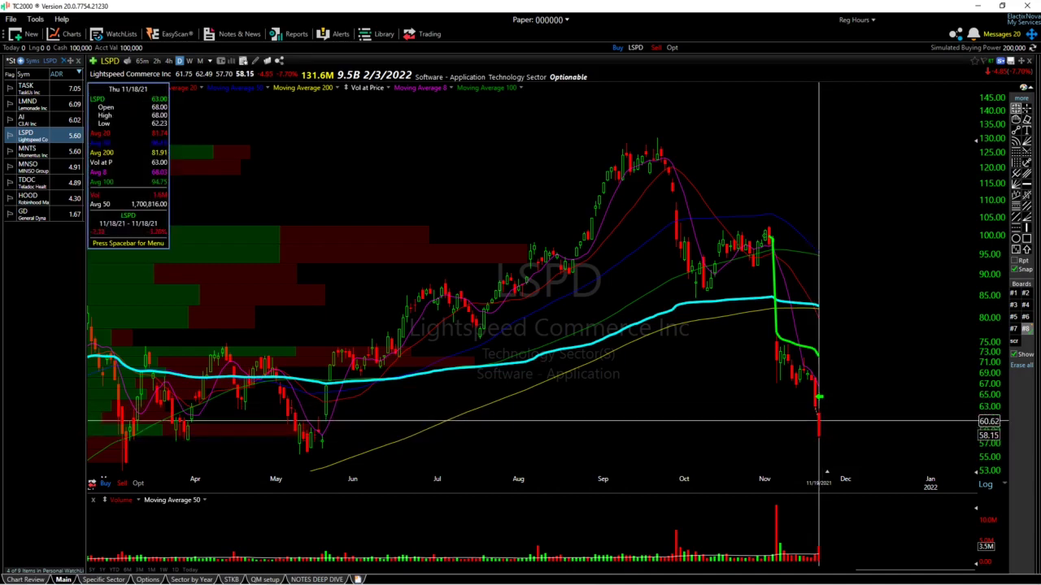
pyautogui.scroll(-1, 750, 433)
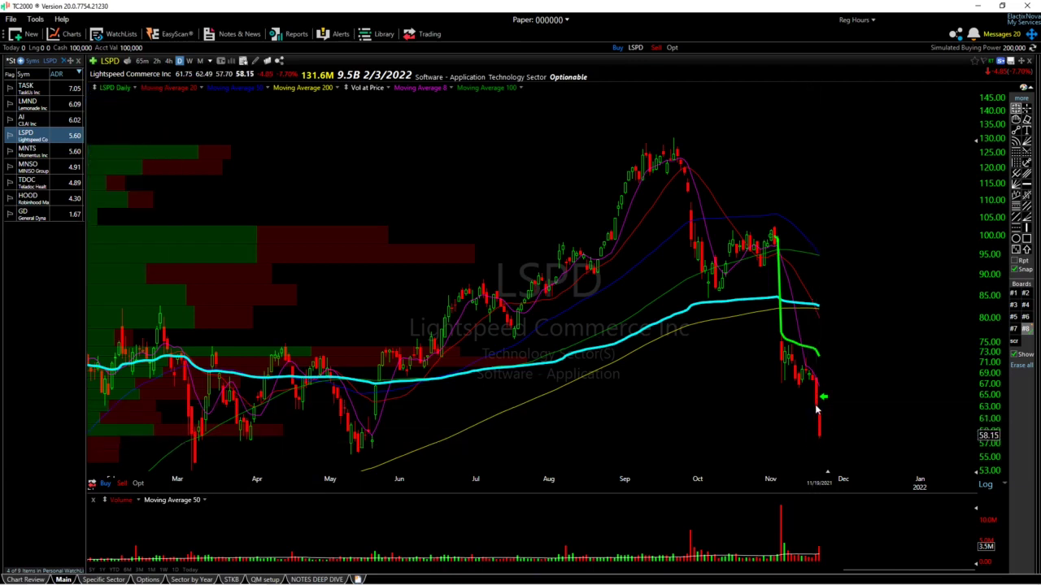
pyautogui.scroll(-1, 819, 404)
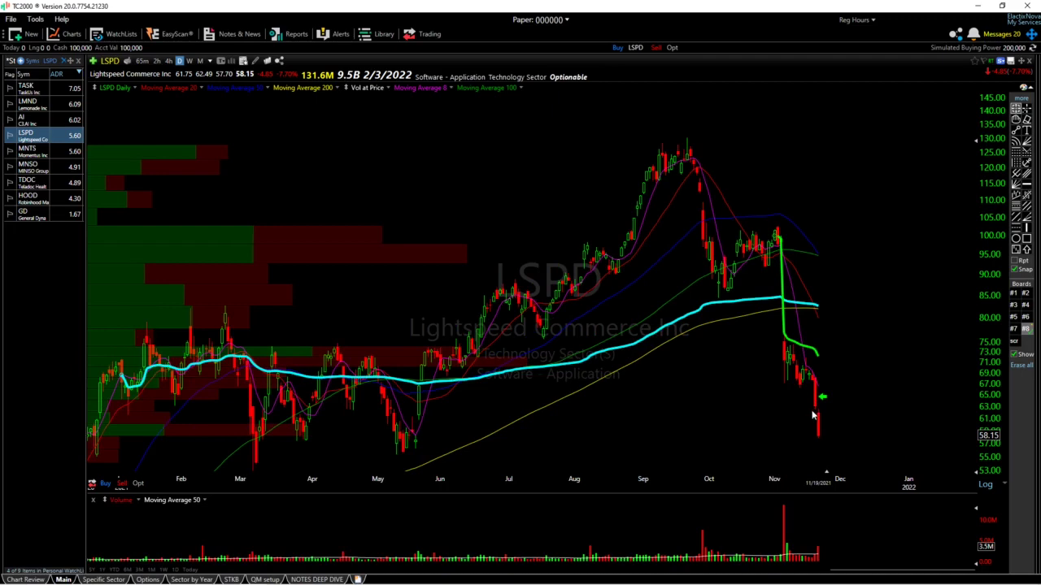
pyautogui.scroll(2, 812, 414)
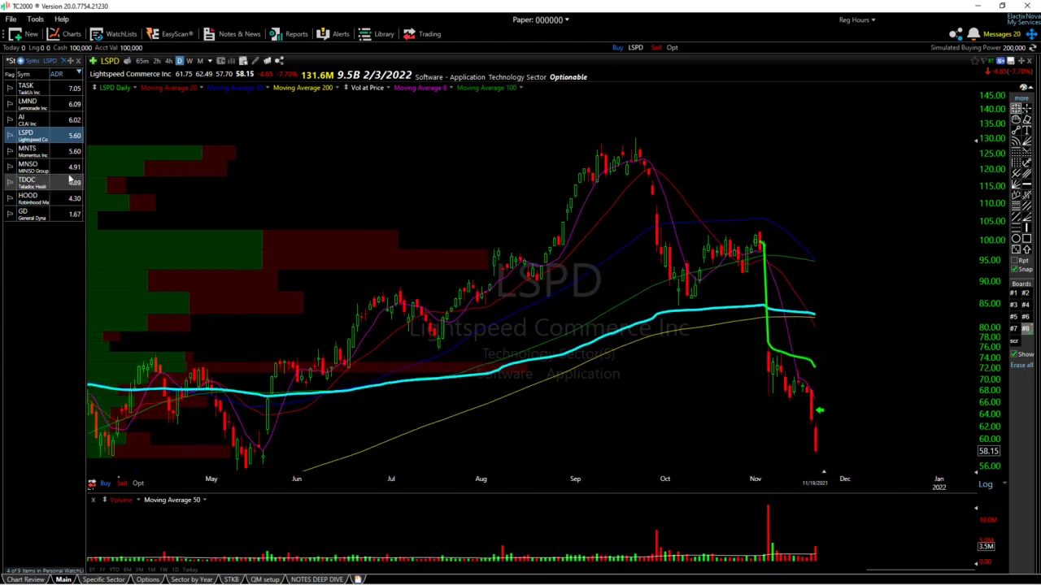
# Open the MNSO chart and examine its price history back to late 2020 and the latest November candle
pyautogui.click(44, 166)
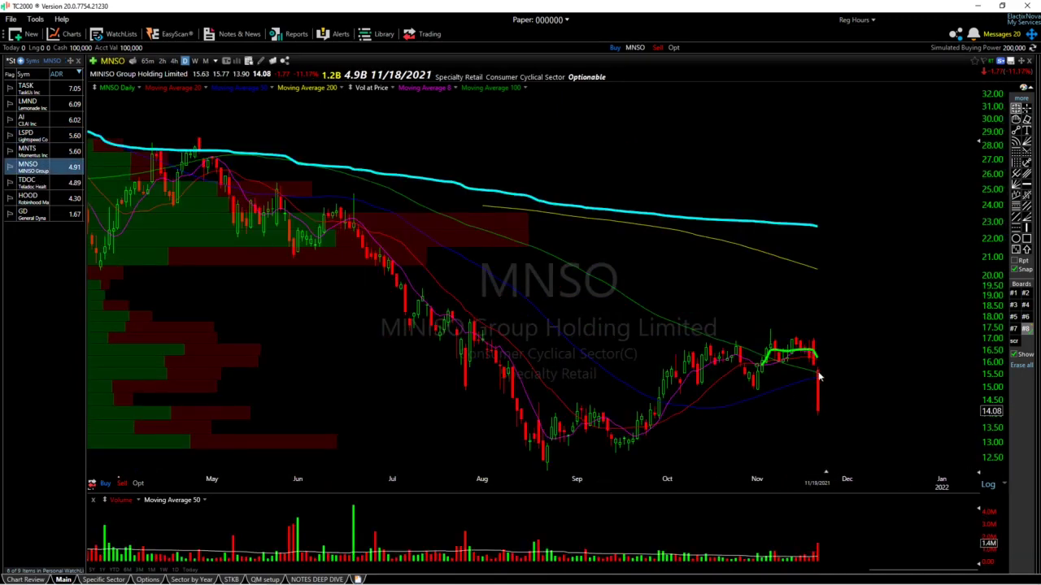
pyautogui.scroll(-1, 813, 370)
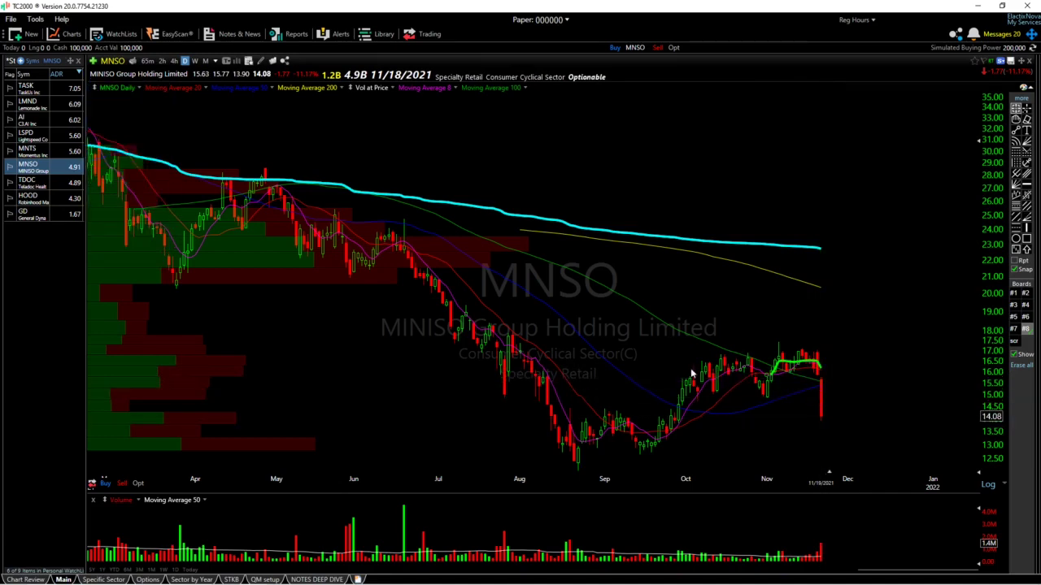
pyautogui.scroll(-5, 748, 393)
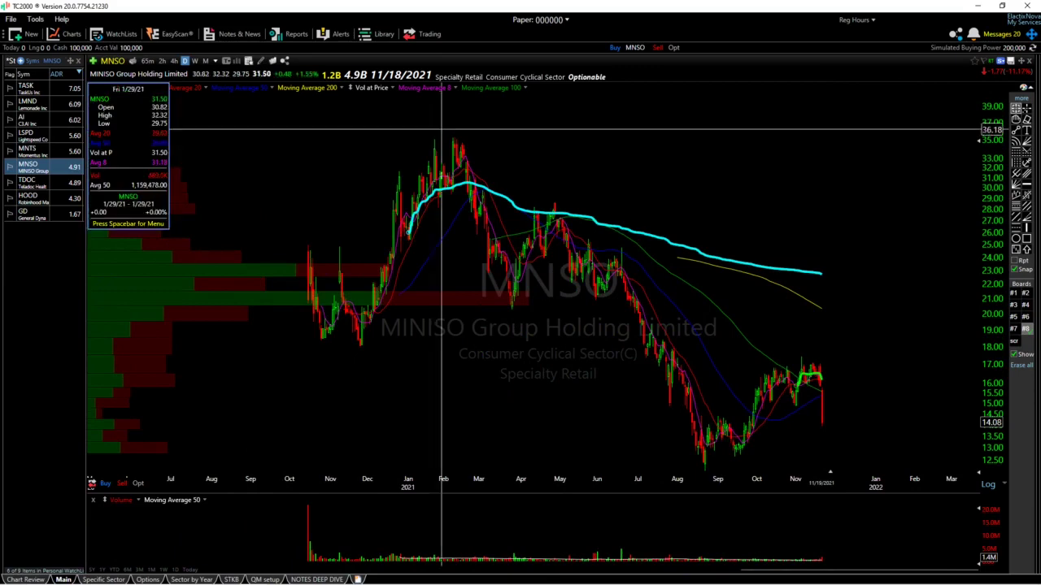
pyautogui.scroll(4, 854, 387)
pyautogui.scroll(2, 791, 419)
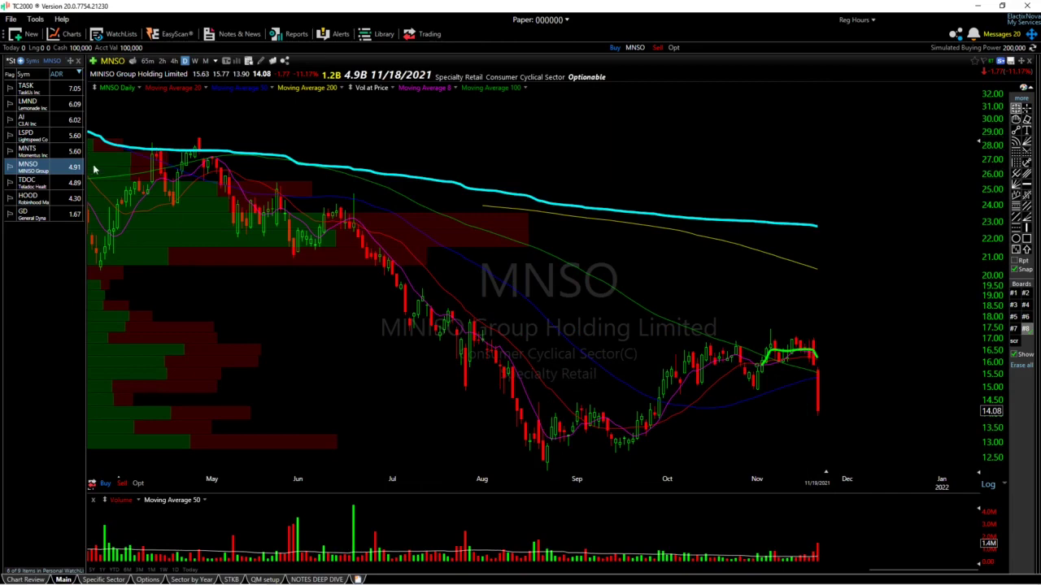
# Examine the longer-term TDOC chart, including its early 2021 peak, and compare it with the LSPD chart
pyautogui.click(49, 183)
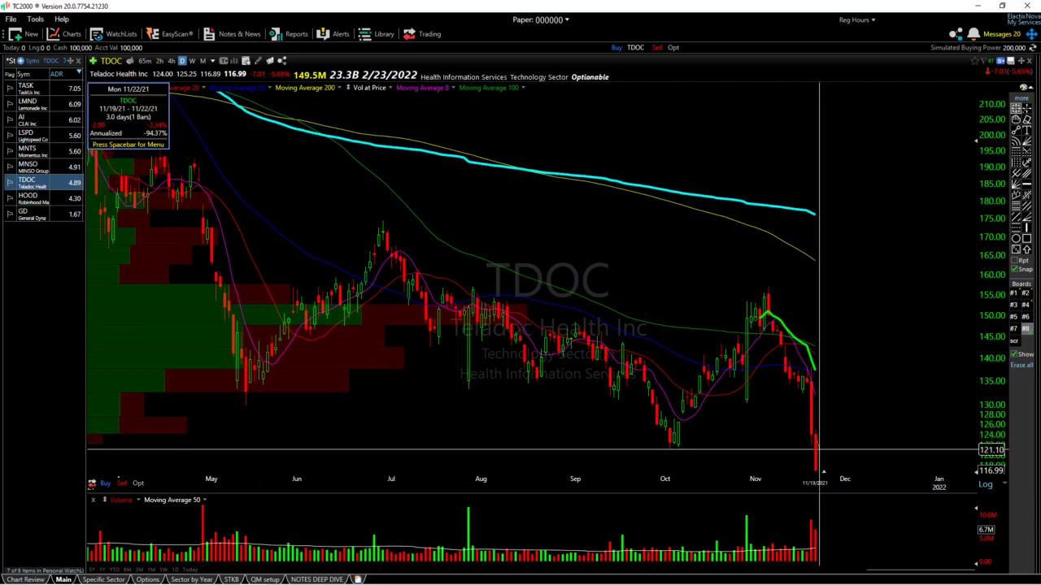
pyautogui.scroll(-5, 819, 450)
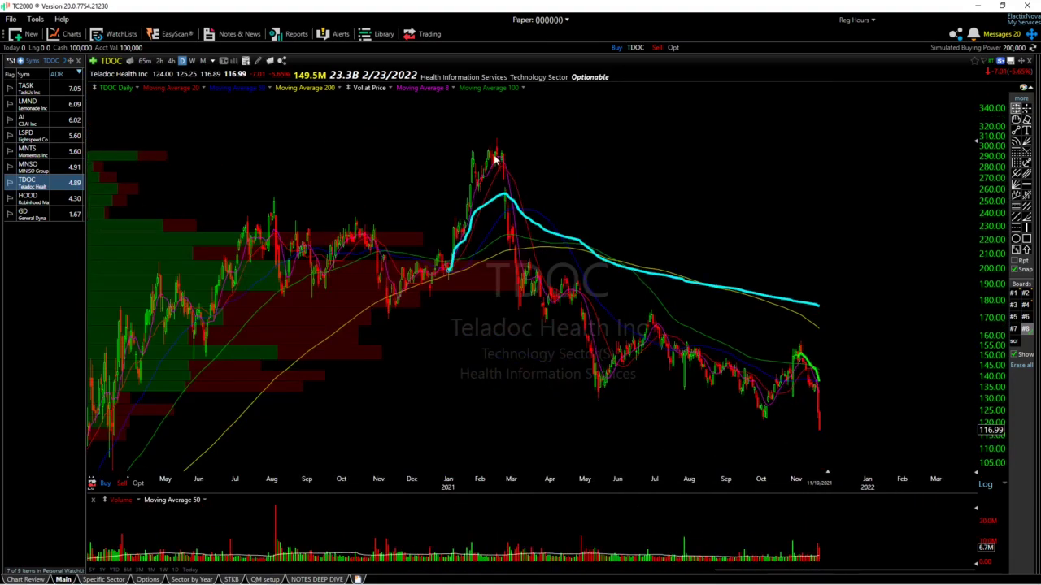
pyautogui.click(47, 136)
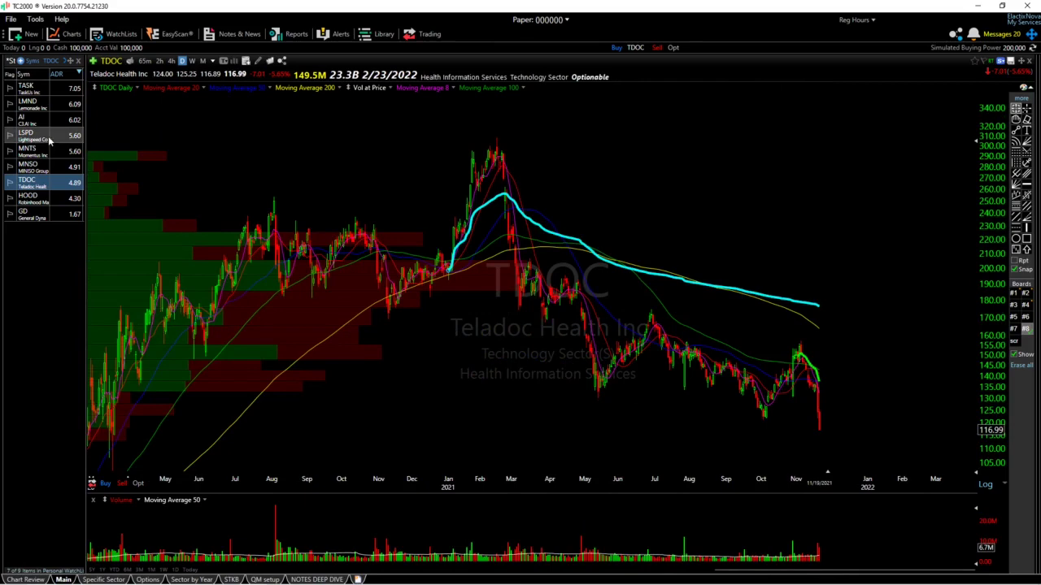
pyautogui.scroll(3, 794, 337)
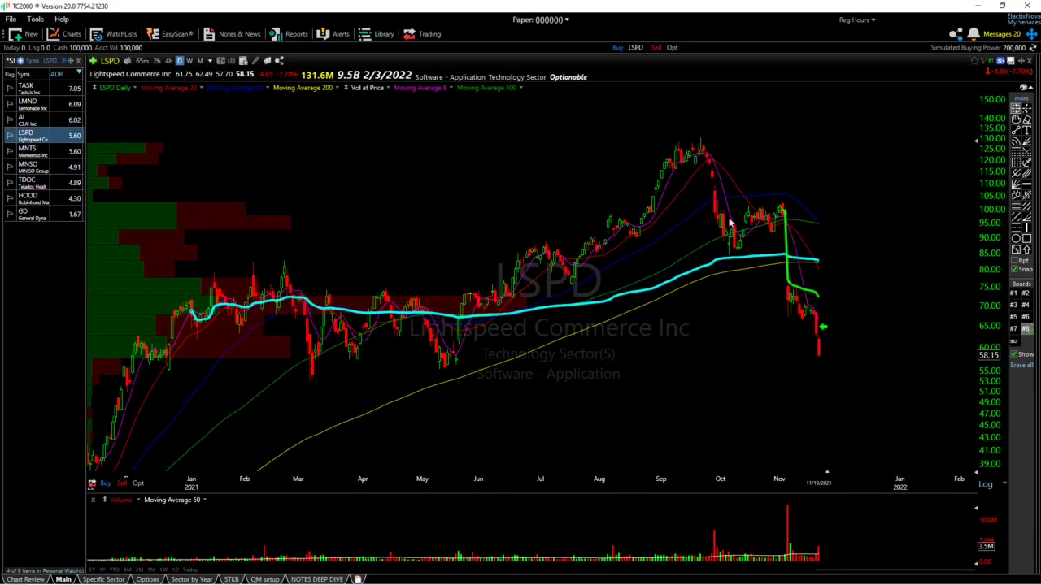
# Open the TASK chart and examine the latest candles against the horizontal line at 53.53
pyautogui.press('Up')
pyautogui.press('Up')
pyautogui.press('Up')
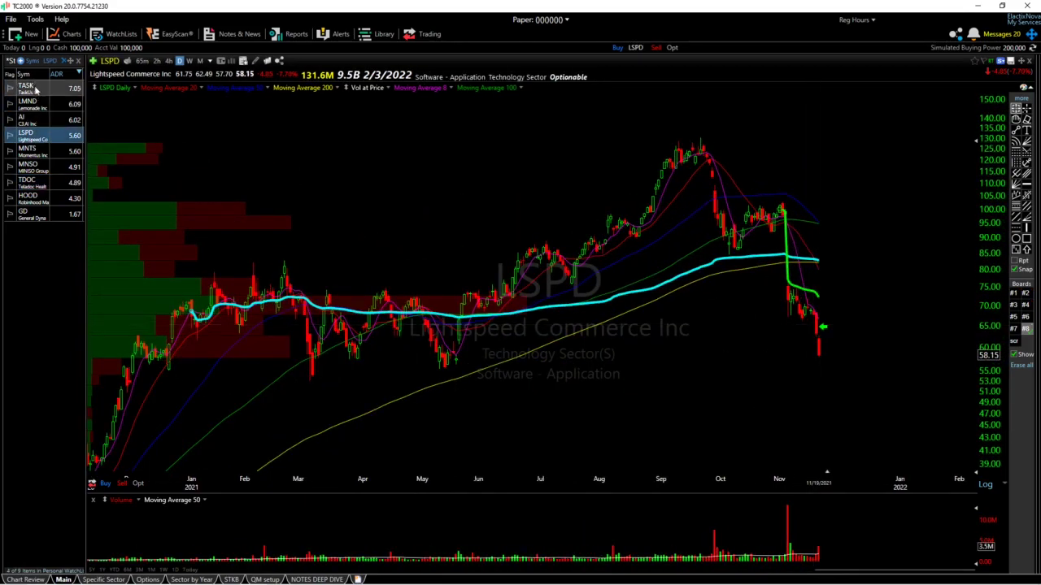
pyautogui.scroll(1, 805, 353)
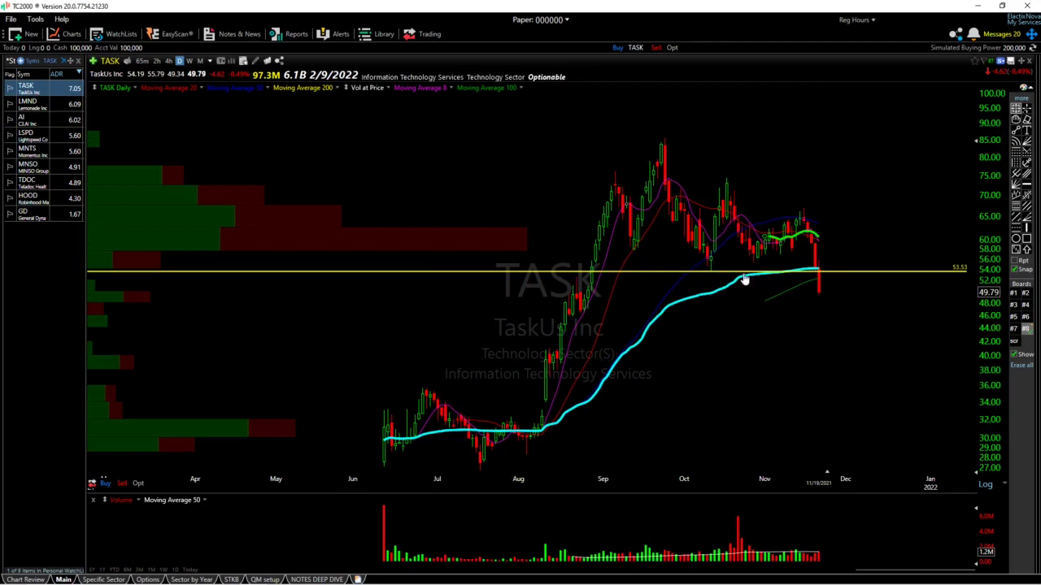
pyautogui.scroll(2, 843, 320)
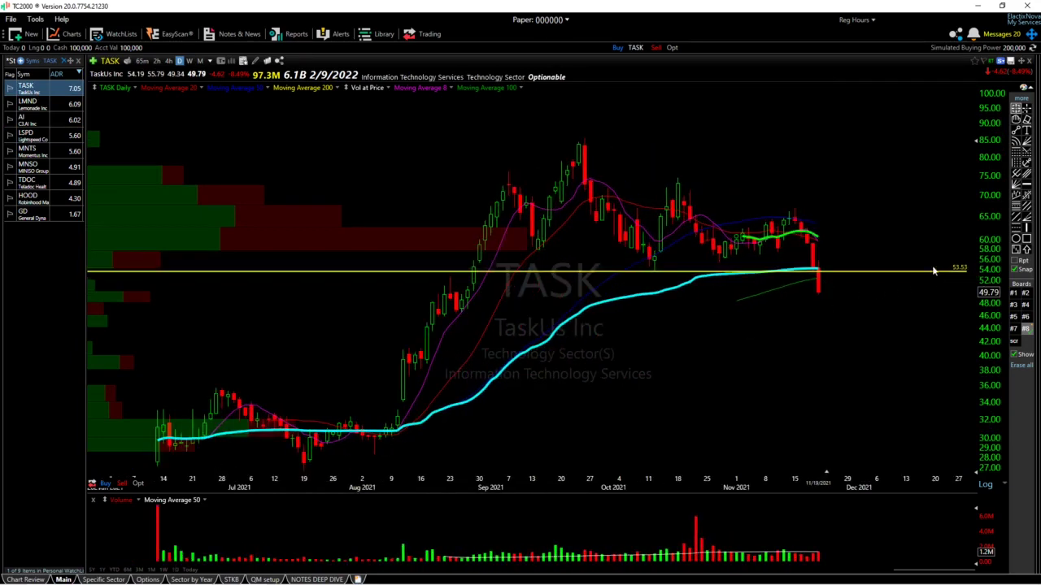
pyautogui.scroll(-1, 822, 301)
pyautogui.click(821, 299)
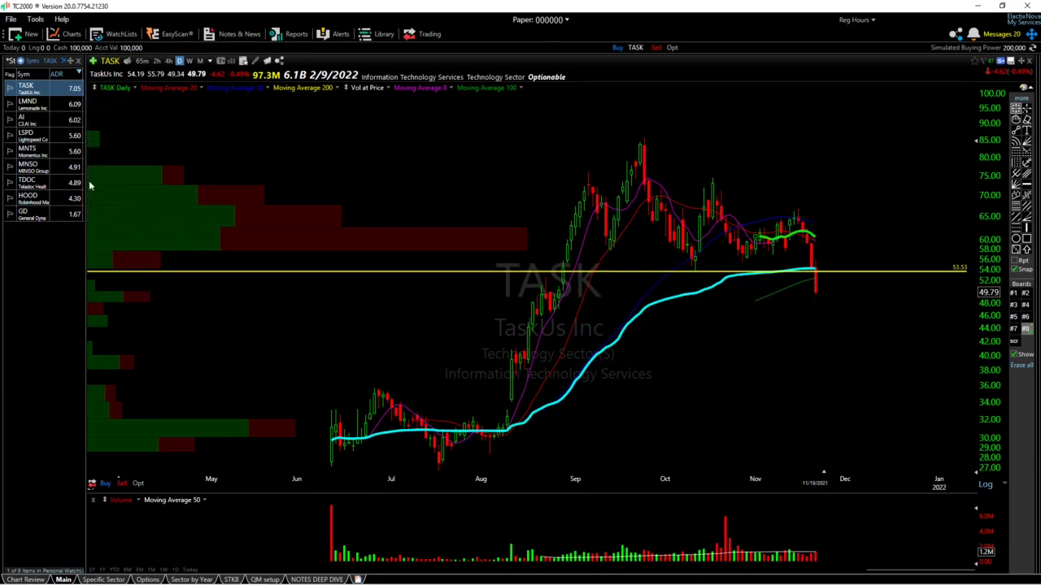
# Reopen the LSPD chart and inspect the candles around the green arrow and earlier 2021 price levels
pyautogui.click(31, 134)
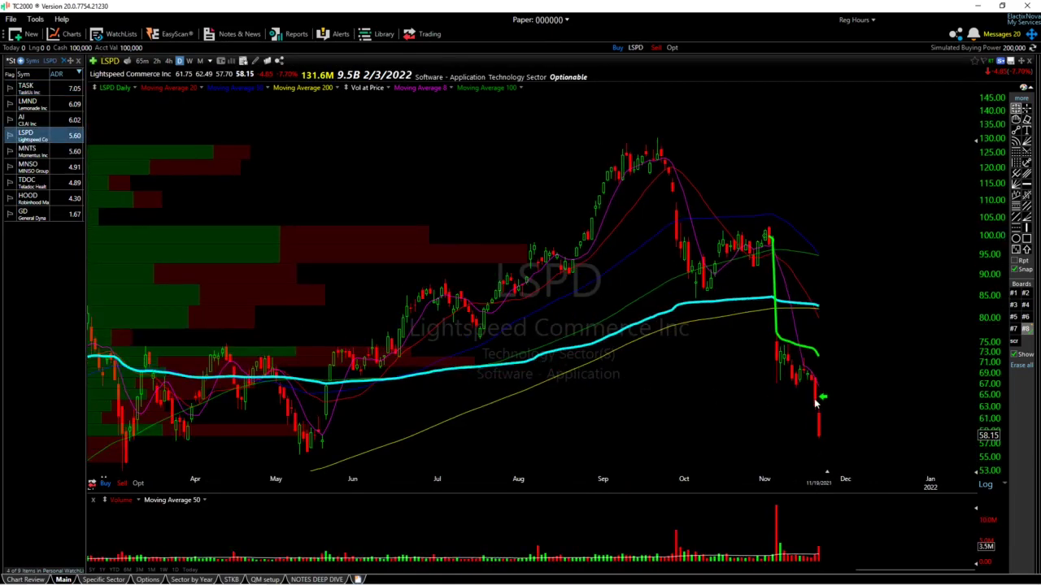
pyautogui.scroll(-1, 816, 403)
pyautogui.moveTo(795, 289); pyautogui.dragTo(797, 298)
pyautogui.moveTo(406, 319); pyautogui.dragTo(348, 314)
pyautogui.moveTo(275, 322); pyautogui.dragTo(255, 319)
# Open the MNTS chart and inspect its September lows and the November decline from the moving averages
pyautogui.click(39, 167)
pyautogui.click(43, 155)
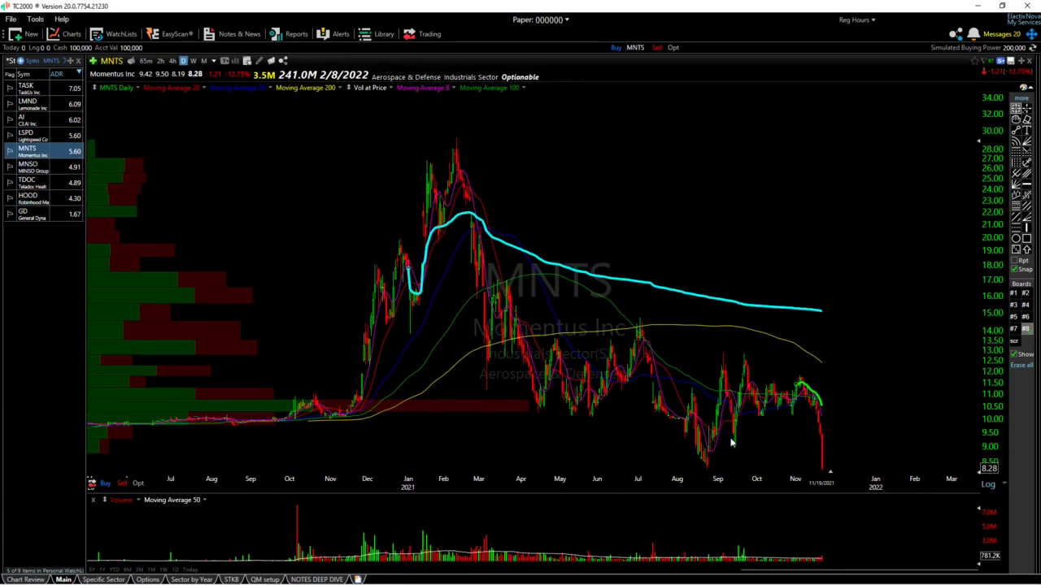
pyautogui.moveTo(761, 432); pyautogui.dragTo(727, 447)
pyautogui.scroll(4, 728, 447)
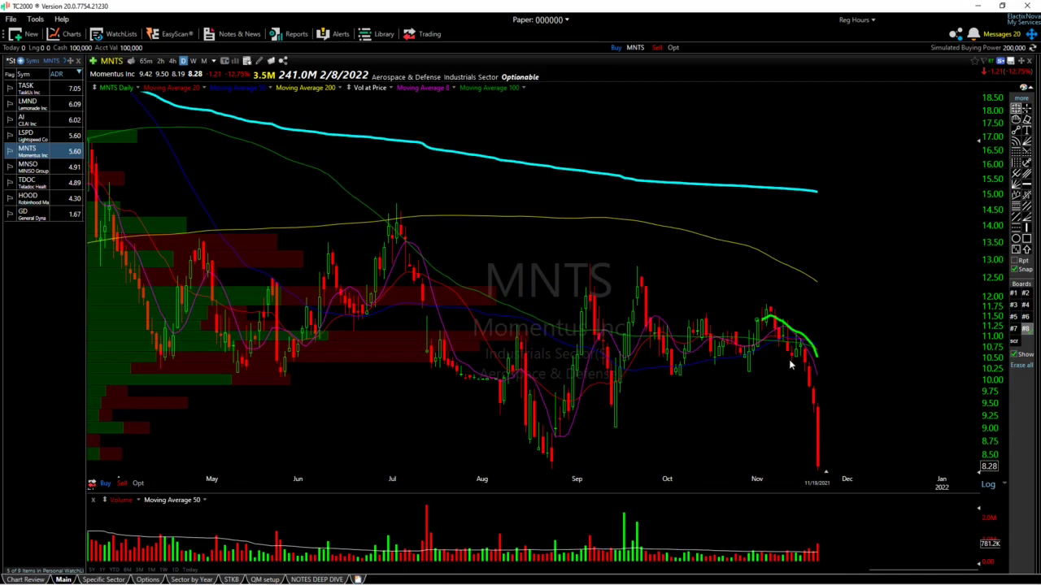
pyautogui.moveTo(666, 378); pyautogui.dragTo(773, 333)
pyautogui.click(811, 379)
pyautogui.moveTo(809, 381); pyautogui.dragTo(789, 454)
# Open the GD chart and inspect the latest candles against the rising trendline and the early November lows
pyautogui.click(43, 216)
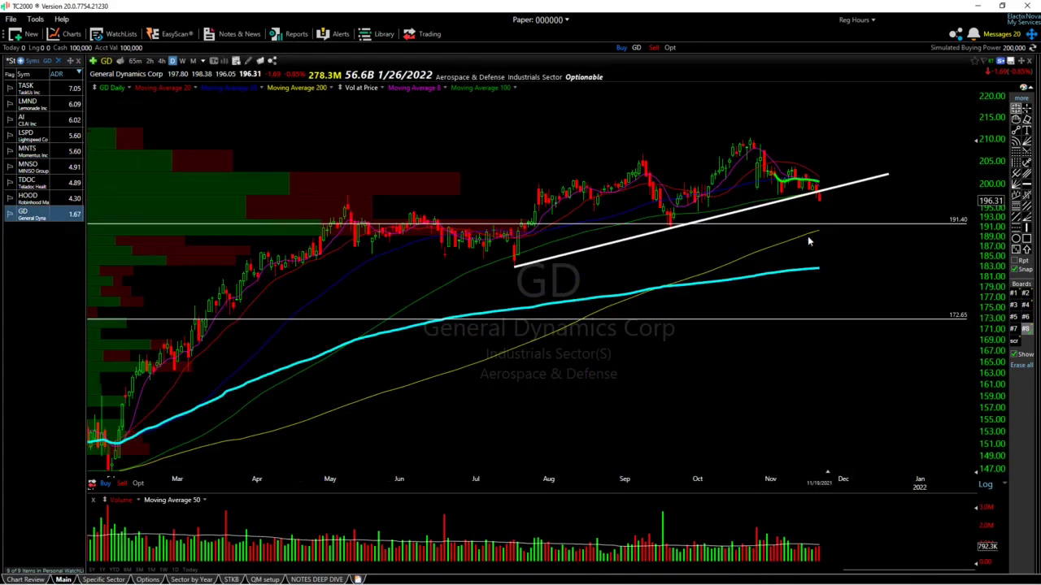
pyautogui.scroll(2, 678, 358)
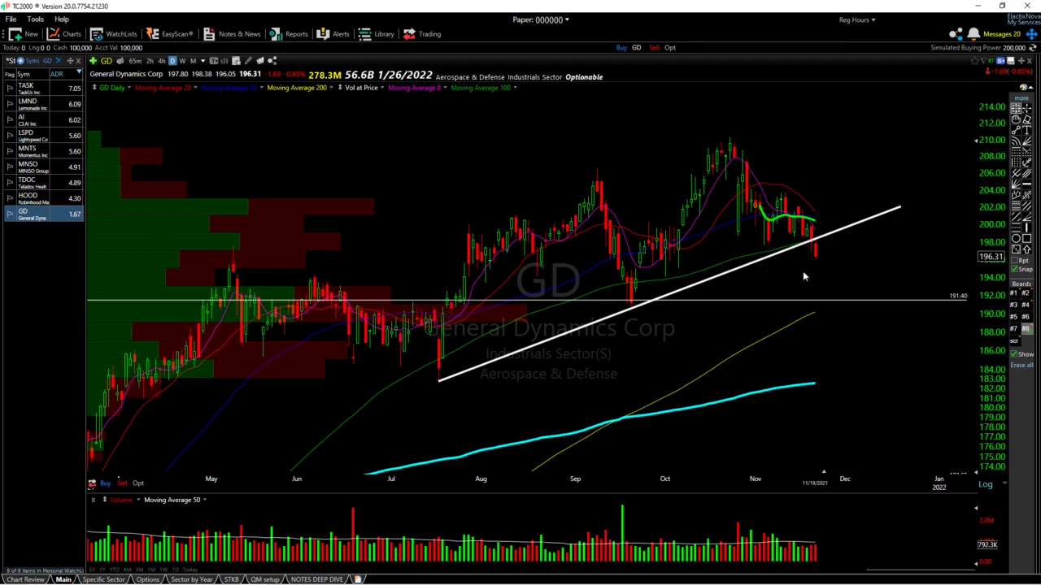
pyautogui.scroll(2, 804, 277)
pyautogui.moveTo(780, 275)
pyautogui.mouseDown()
pyautogui.moveTo(750, 272)
pyautogui.moveTo(762, 278)
pyautogui.mouseUp()
pyautogui.moveTo(816, 296); pyautogui.dragTo(815, 291)
pyautogui.moveTo(754, 279); pyautogui.dragTo(755, 285)
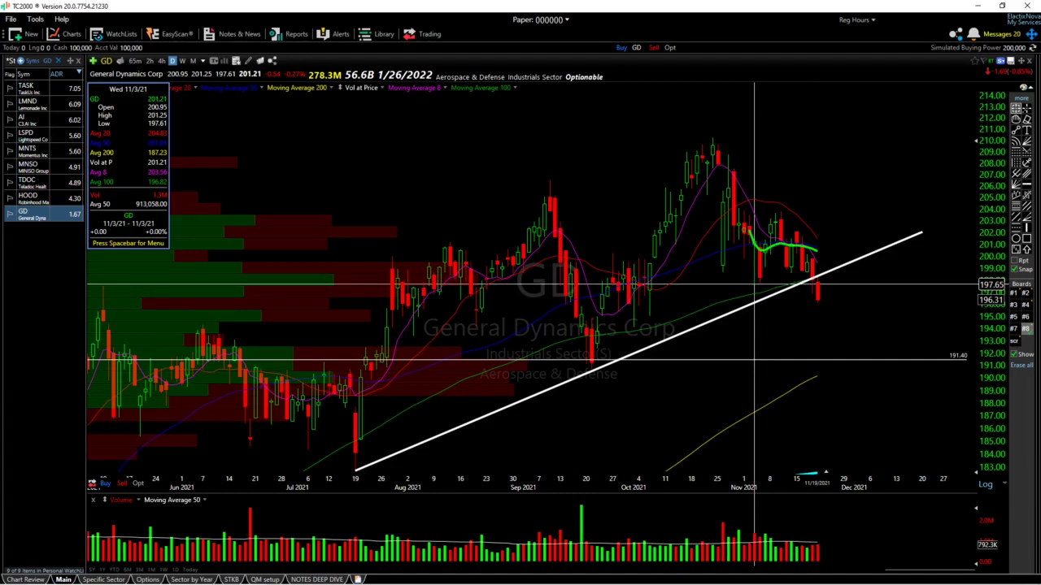
pyautogui.moveTo(755, 285); pyautogui.dragTo(751, 286)
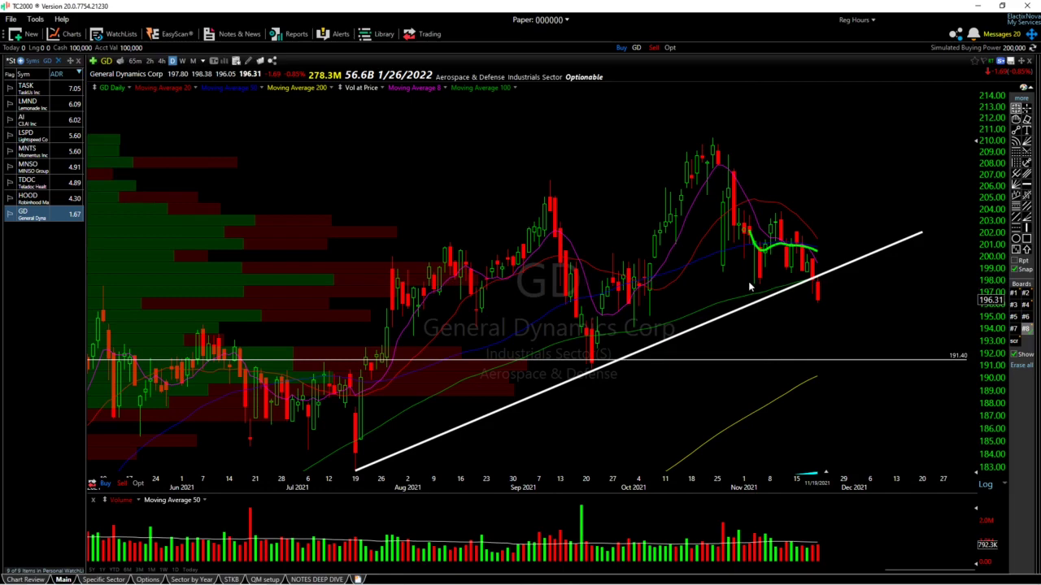
# Compare GD's break below the rising trendline with the horizontal line at 191.40
pyautogui.scroll(-2, 786, 301)
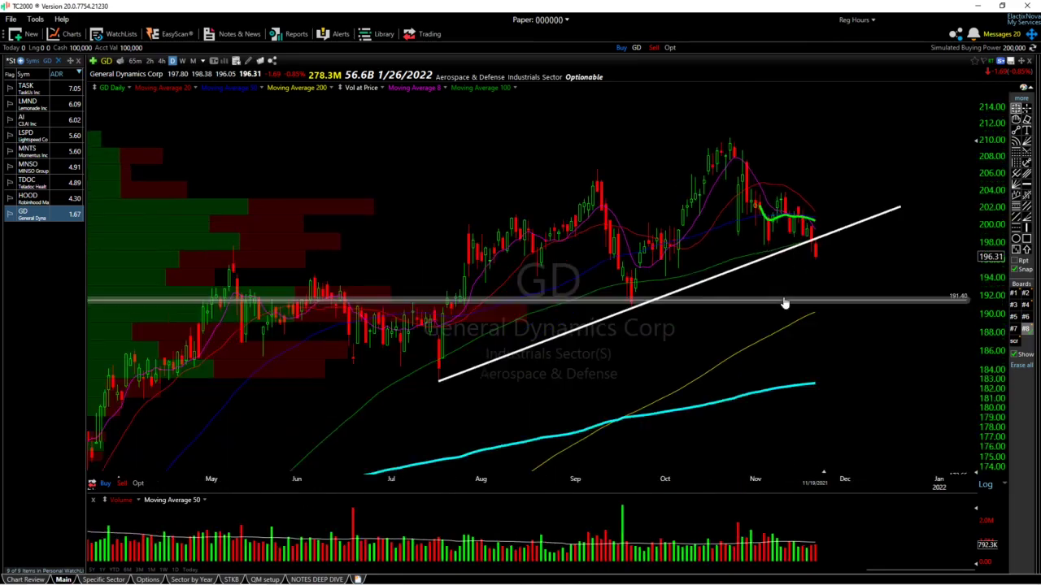
pyautogui.scroll(2, 822, 281)
pyautogui.moveTo(817, 285); pyautogui.dragTo(820, 328)
# Step back through the watchlist charts from HOOD and TDOC up to LSPD
pyautogui.press('Up')
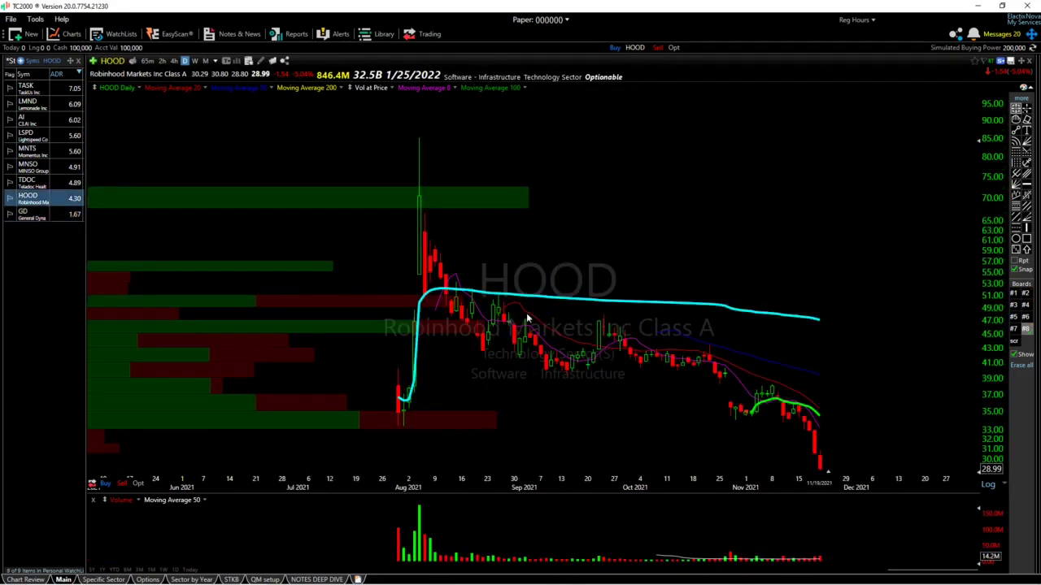
pyautogui.click(50, 187)
pyautogui.press('Up')
pyautogui.scroll(3, 725, 356)
pyautogui.press('Up')
pyautogui.press('Up')
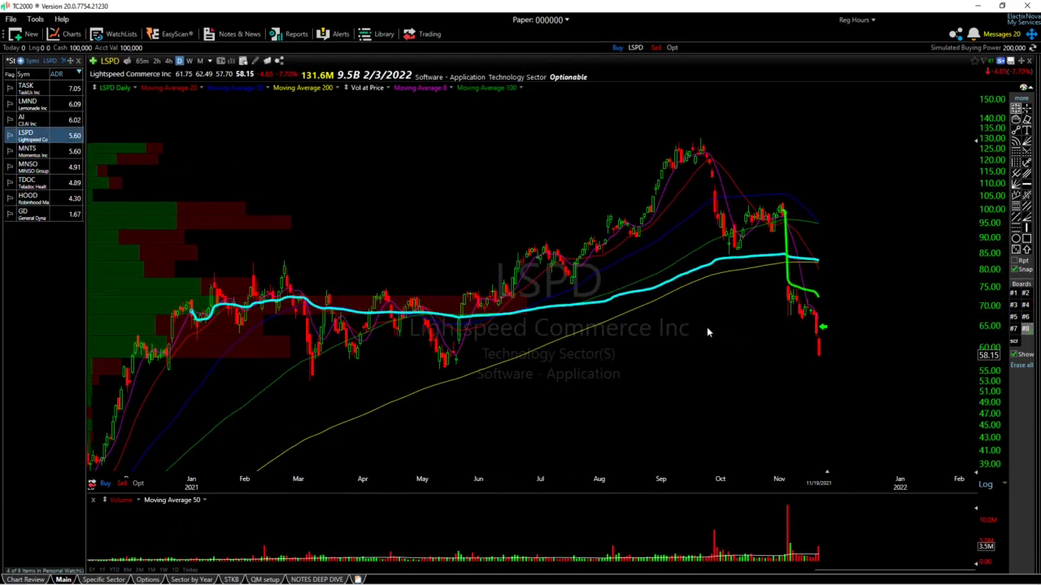
# Examine the LSPD chart, covering the late September drop, the green-arrow breakdown and the earlier 2020–2021 price levels
pyautogui.scroll(-1, 658, 333)
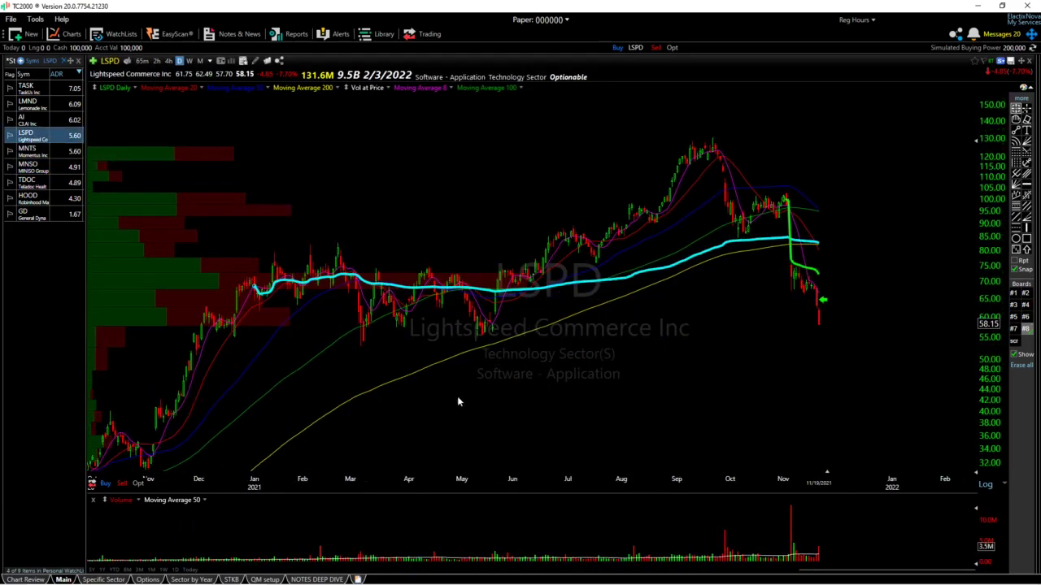
pyautogui.moveTo(812, 301); pyautogui.dragTo(806, 330)
pyautogui.scroll(1, 730, 213)
pyautogui.click(698, 185)
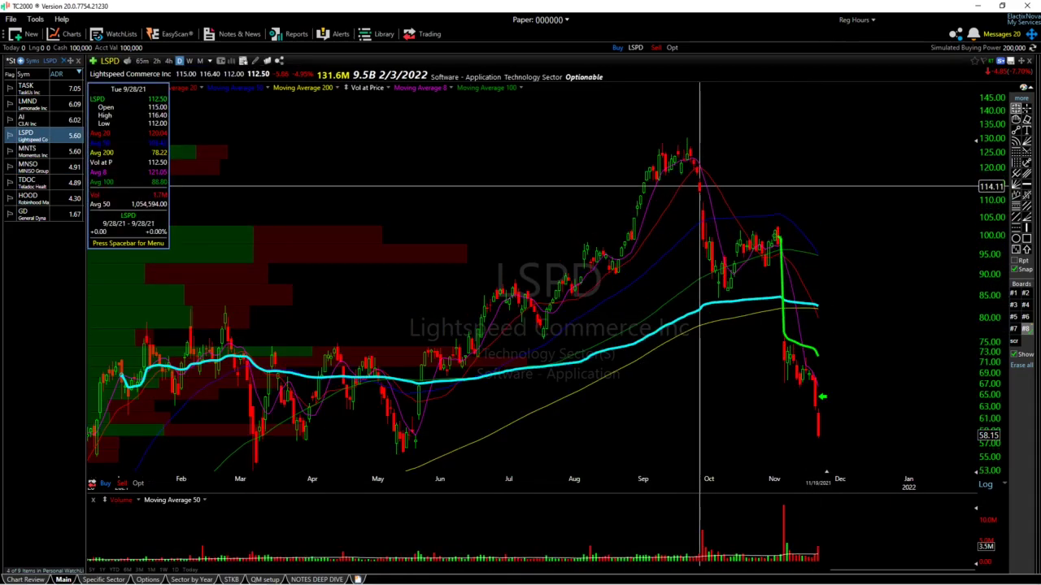
pyautogui.scroll(-2, 699, 187)
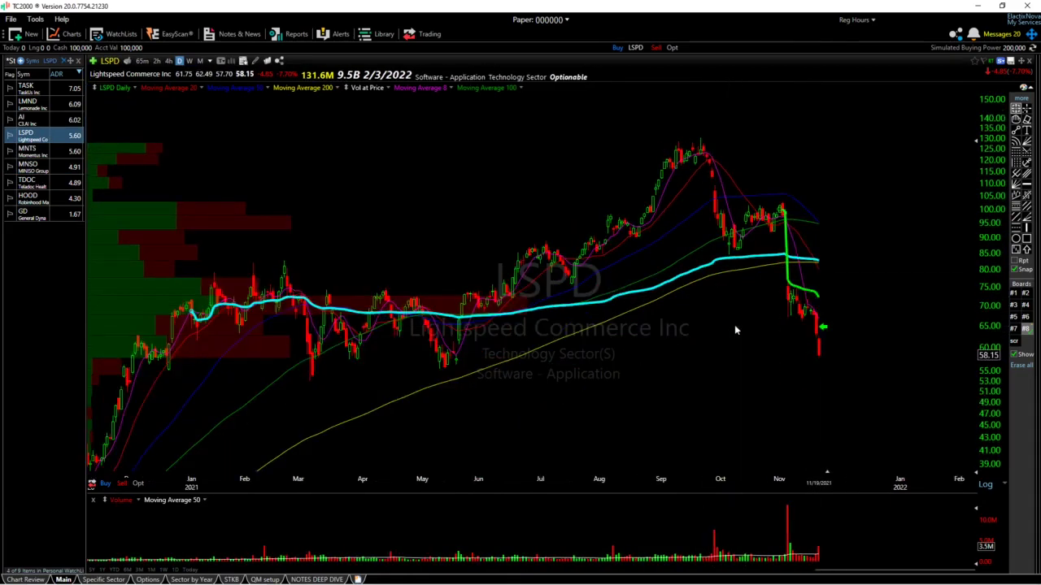
pyautogui.moveTo(542, 258); pyautogui.dragTo(555, 229)
pyautogui.moveTo(496, 298); pyautogui.dragTo(457, 346)
pyautogui.scroll(-1, 314, 397)
pyautogui.moveTo(314, 397); pyautogui.dragTo(293, 325)
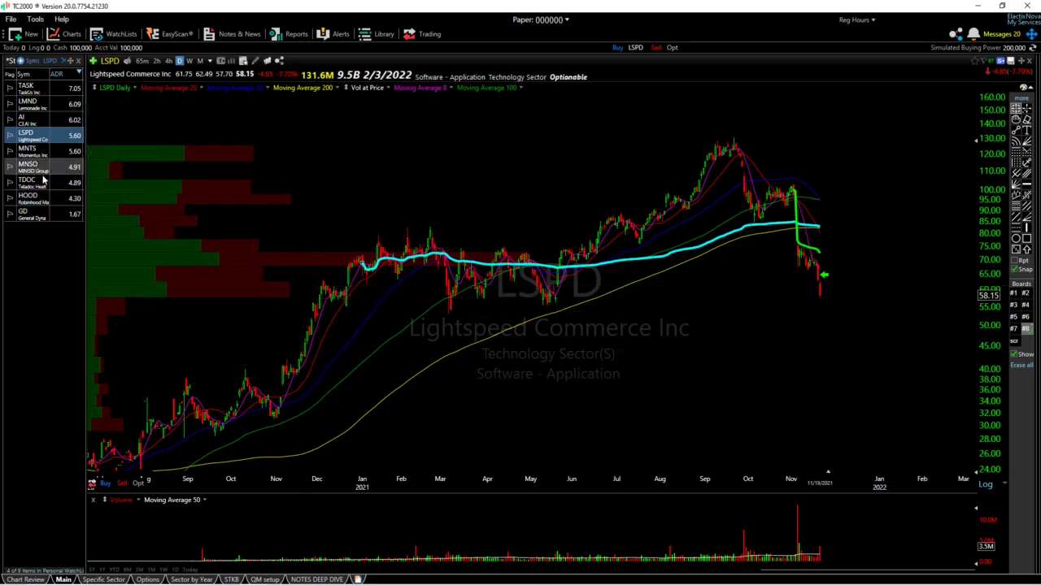
# Open the LMND chart and examine the run-up to the early 2021 peak and the late February decline
pyautogui.click(33, 104)
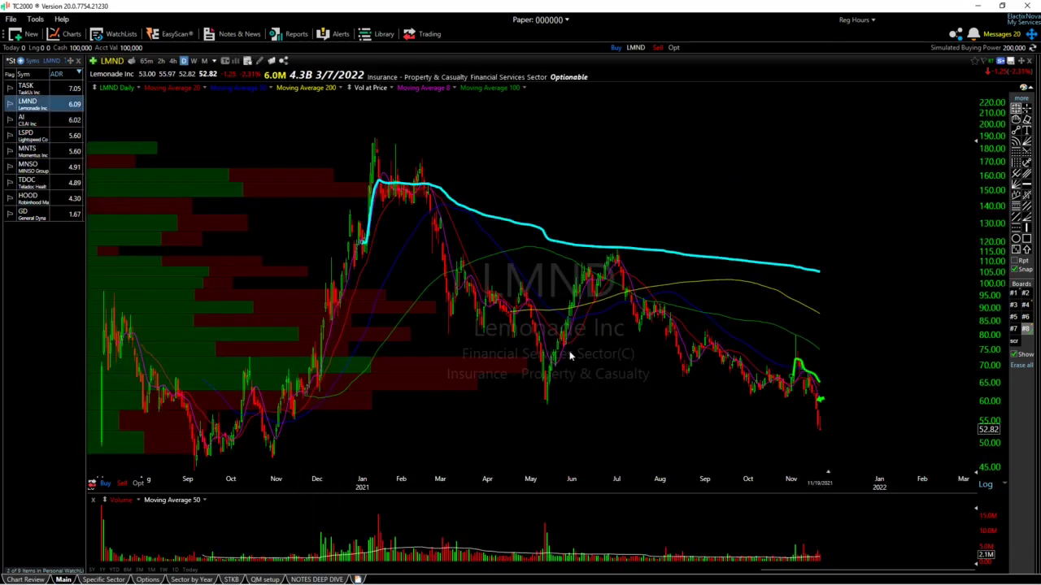
pyautogui.moveTo(548, 401); pyautogui.dragTo(640, 339)
pyautogui.moveTo(693, 364); pyautogui.dragTo(704, 333)
pyautogui.rightClick(704, 333)
pyautogui.click(602, 374)
pyautogui.moveTo(329, 394); pyautogui.dragTo(410, 221)
pyautogui.moveTo(329, 385); pyautogui.dragTo(371, 180)
pyautogui.click(430, 211)
pyautogui.moveTo(430, 212); pyautogui.dragTo(435, 236)
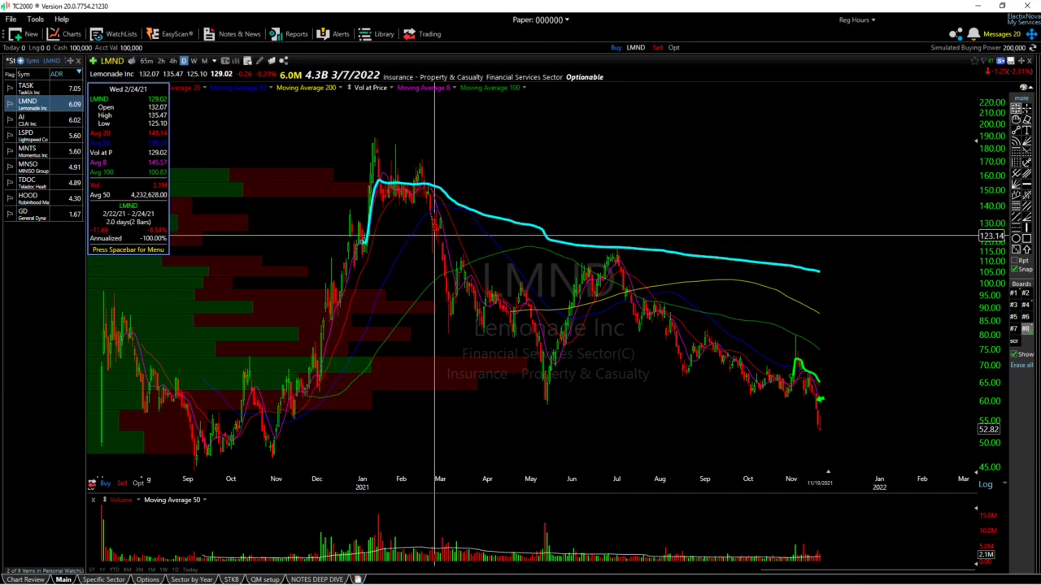
pyautogui.moveTo(435, 235); pyautogui.dragTo(434, 236)
# Compare LMND's recent breakdown at the green arrow with its October lows and longer-term 2021 downtrend
pyautogui.scroll(2, 779, 398)
pyautogui.moveTo(733, 410); pyautogui.dragTo(733, 409)
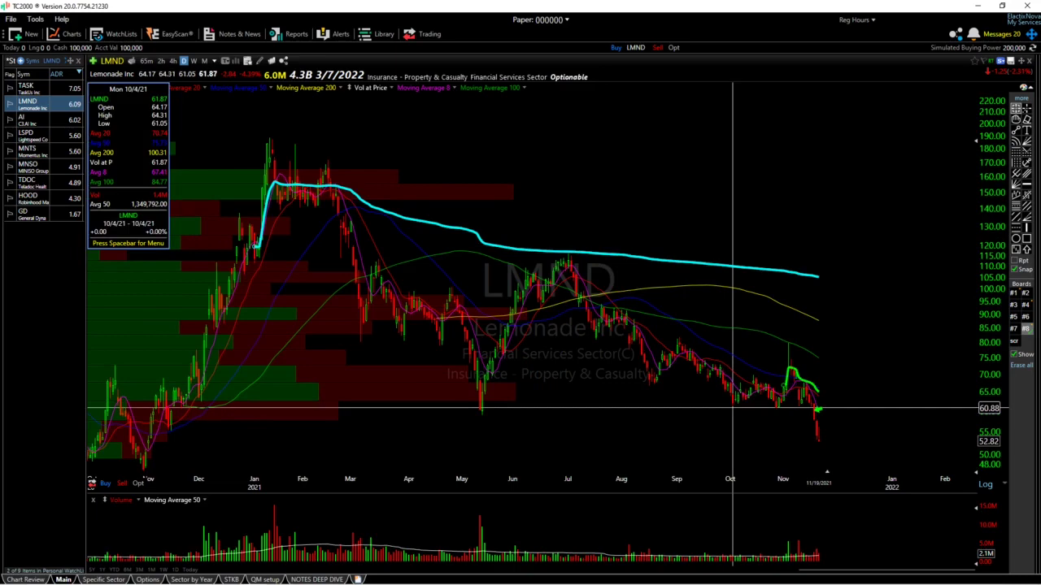
pyautogui.scroll(-2, 710, 412)
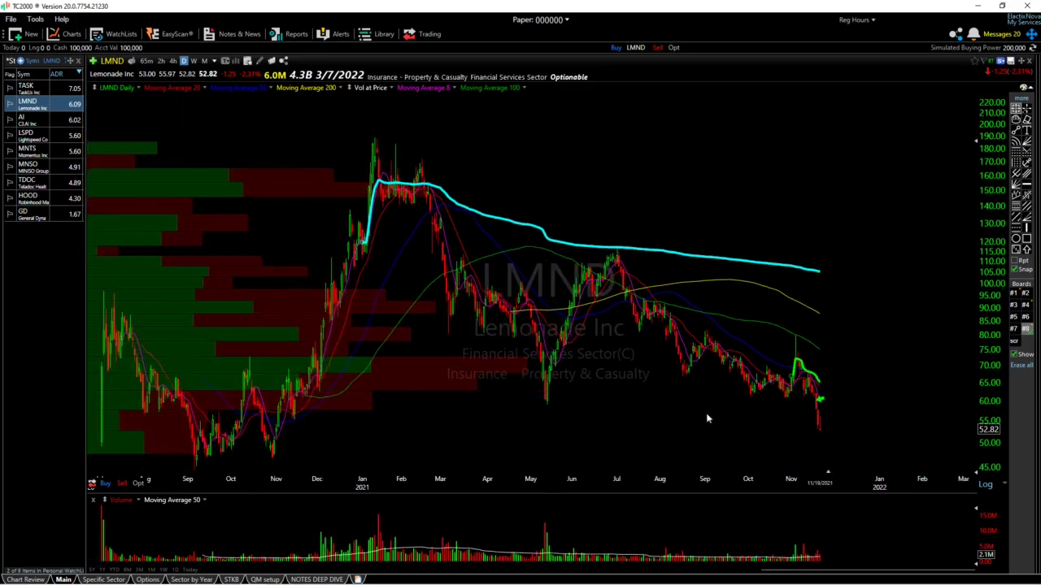
pyautogui.scroll(1, 814, 422)
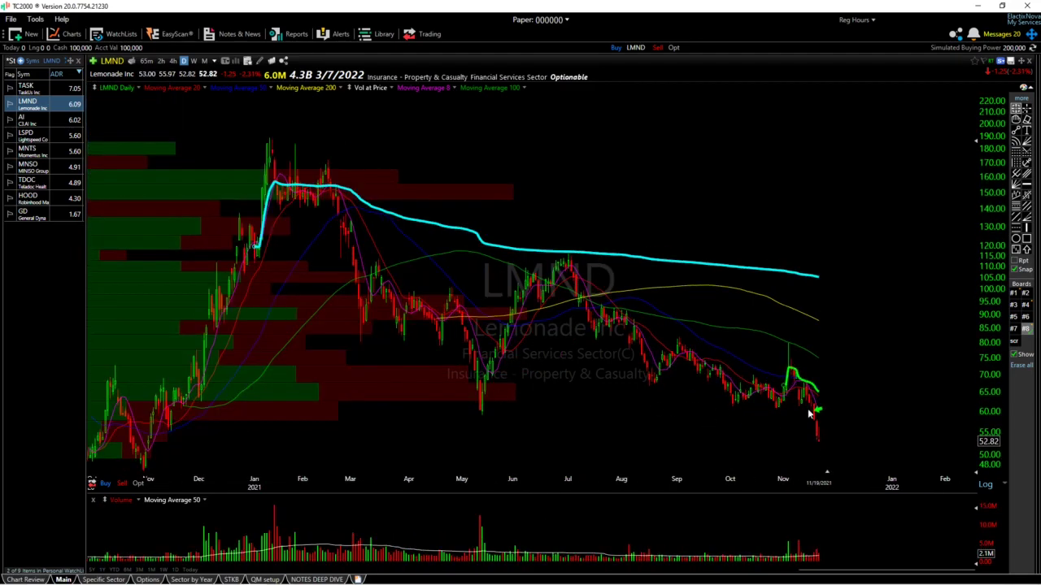
pyautogui.scroll(-1, 715, 372)
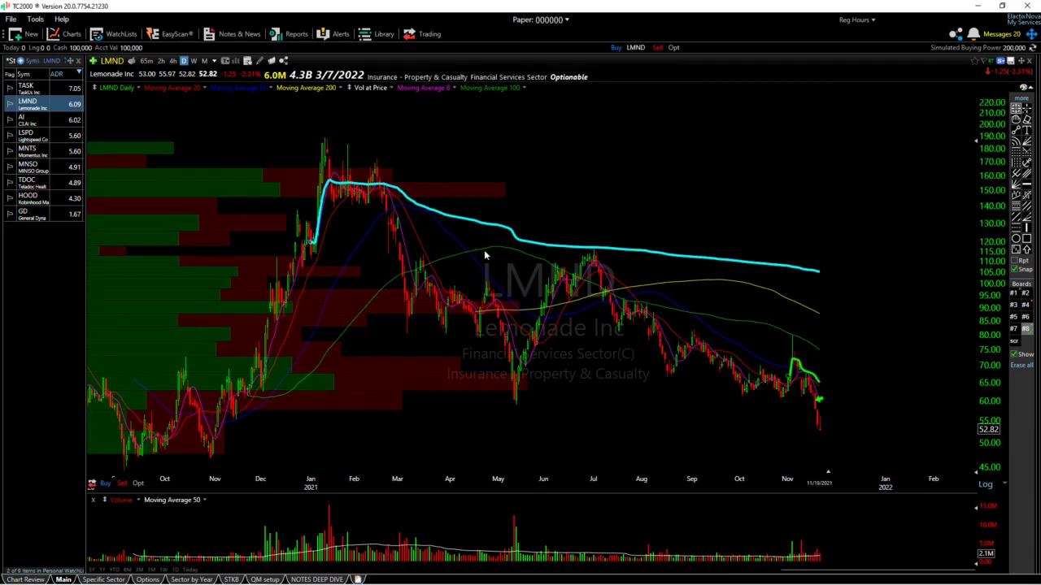
pyautogui.moveTo(561, 290); pyautogui.dragTo(599, 299)
# Load the IWM chart and the QQQ chart to compare their latest daily candles
pyautogui.write('IWM')
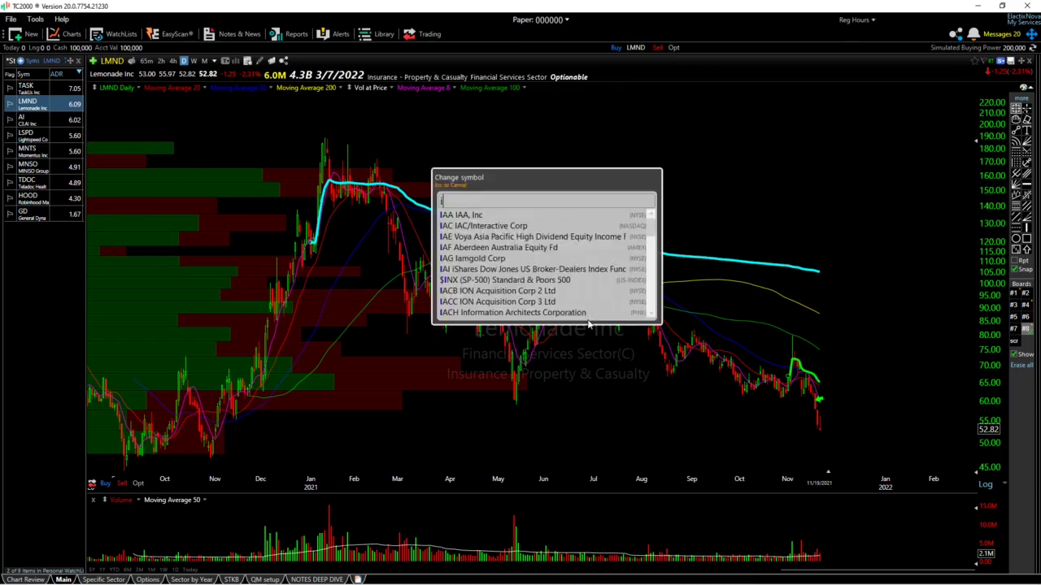
pyautogui.press('Return')
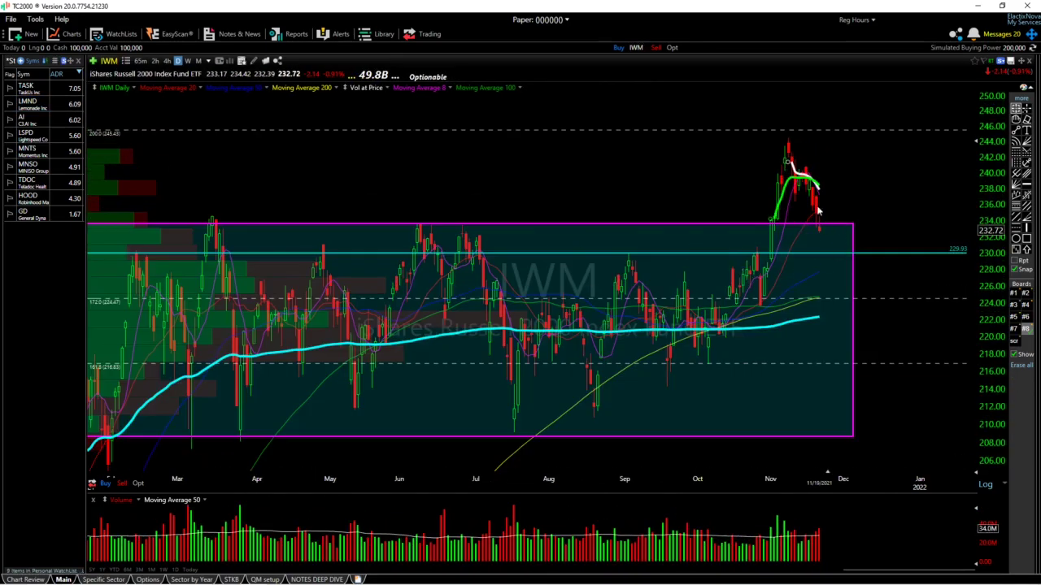
pyautogui.write('QQQ')
pyautogui.press('Return')
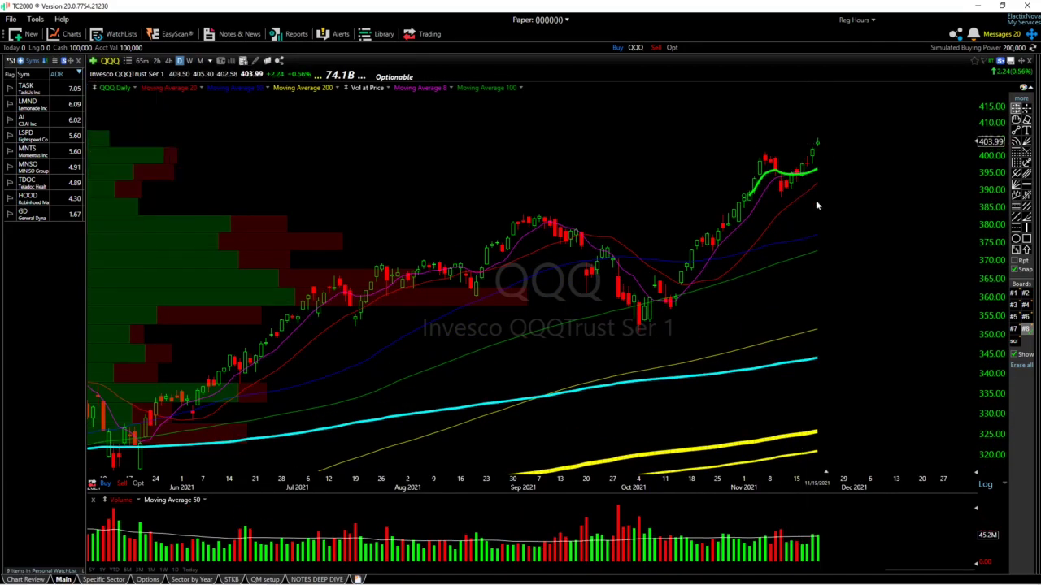
pyautogui.scroll(-3, 743, 259)
pyautogui.scroll(1, 650, 222)
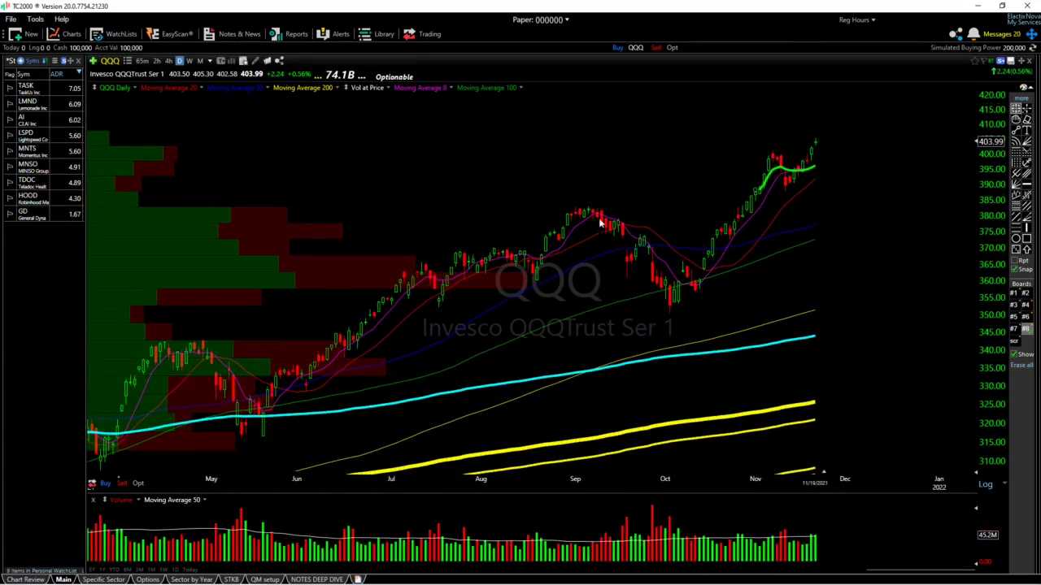
# Examine QQQ's September top and the decline that follows it, alongside the latest November highs
pyautogui.moveTo(567, 223); pyautogui.dragTo(601, 220)
pyautogui.moveTo(568, 217); pyautogui.dragTo(581, 220)
pyautogui.rightClick(569, 218)
pyautogui.click(554, 218)
pyautogui.click(590, 220)
pyautogui.moveTo(609, 217); pyautogui.dragTo(641, 284)
pyautogui.click(609, 217)
pyautogui.moveTo(851, 140); pyautogui.dragTo(687, 148)
# Open the TDOC chart and inspect the November 18 candle against the longer-term downtrend
pyautogui.click(32, 183)
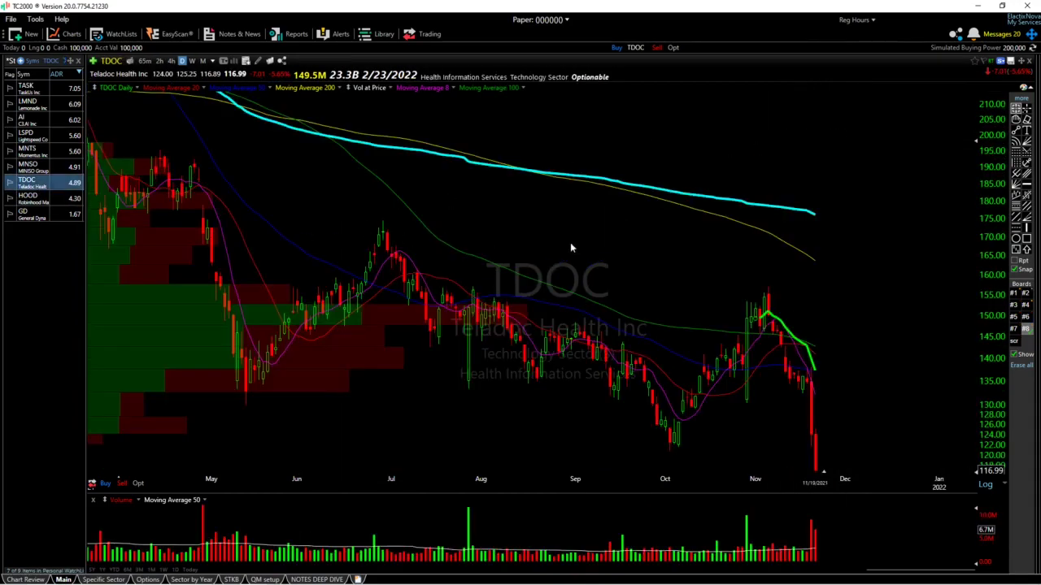
pyautogui.scroll(-1, 570, 243)
pyautogui.scroll(2, 741, 403)
pyautogui.scroll(-3, 763, 373)
pyautogui.scroll(4, 757, 376)
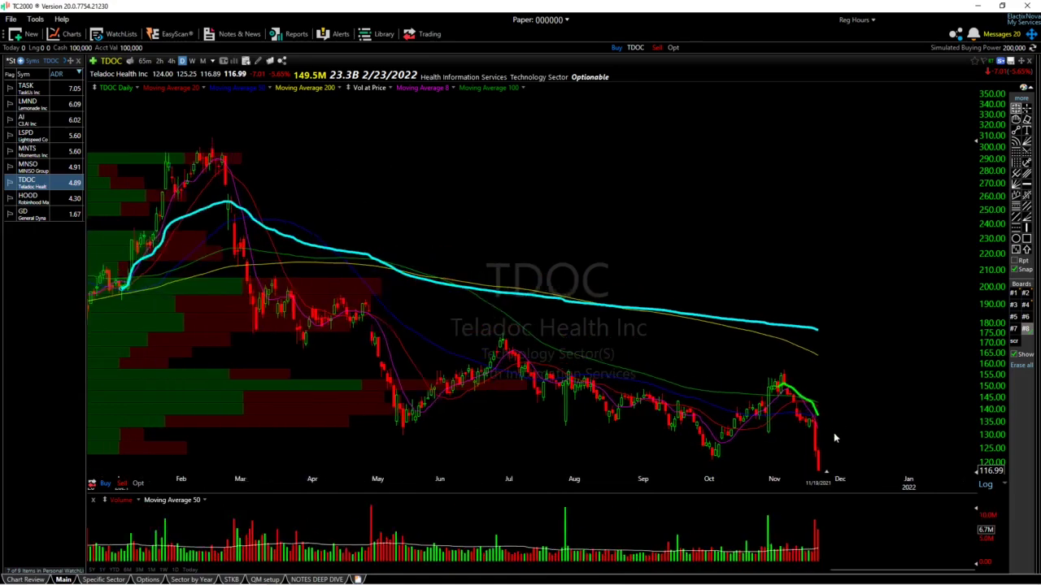
pyautogui.scroll(1, 834, 432)
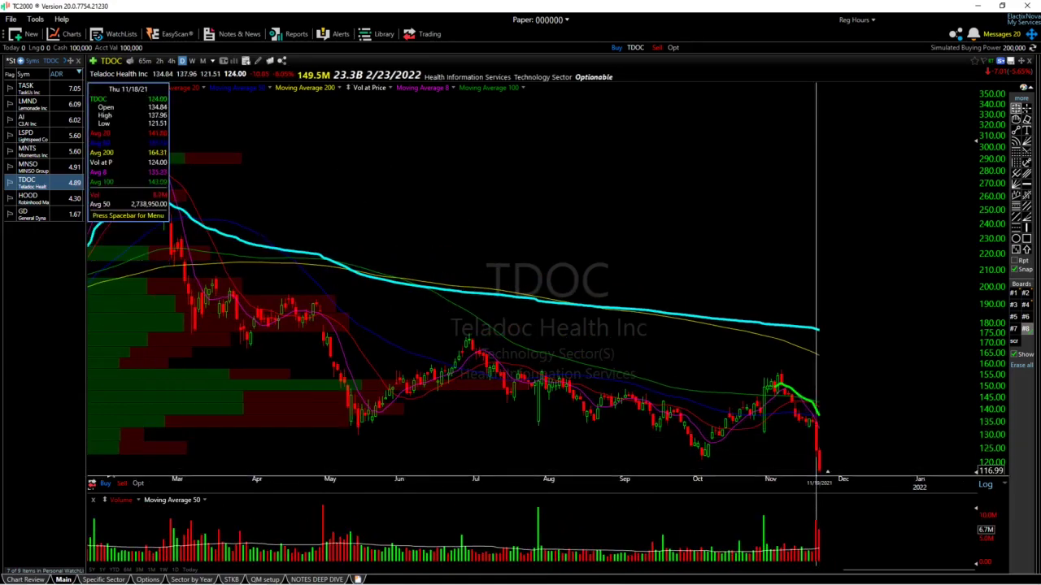
# Examine TDOC's decline from its February 2021 peak to the May low against the moving averages
pyautogui.scroll(-2, 541, 350)
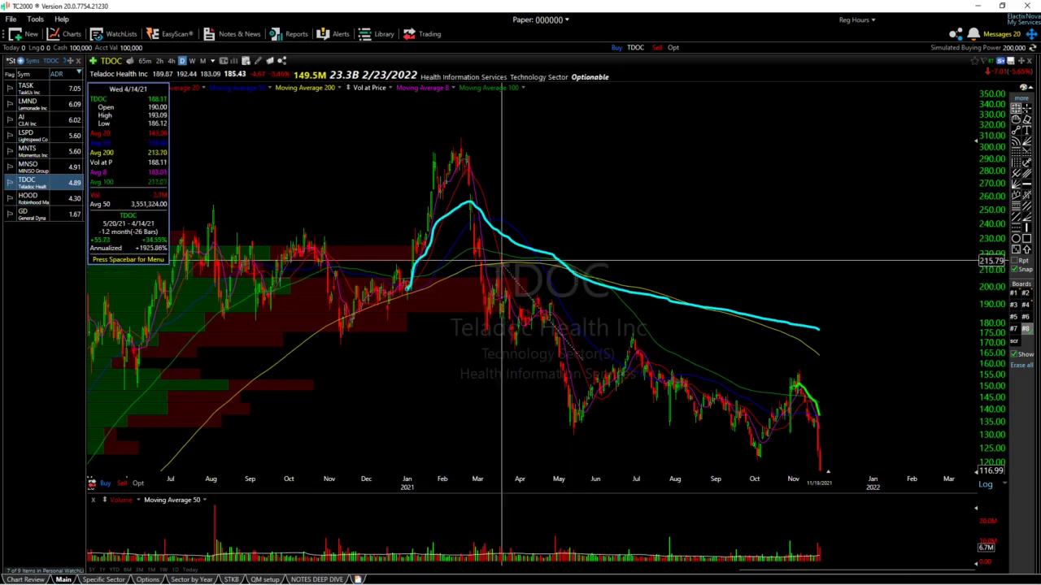
pyautogui.scroll(1, 623, 301)
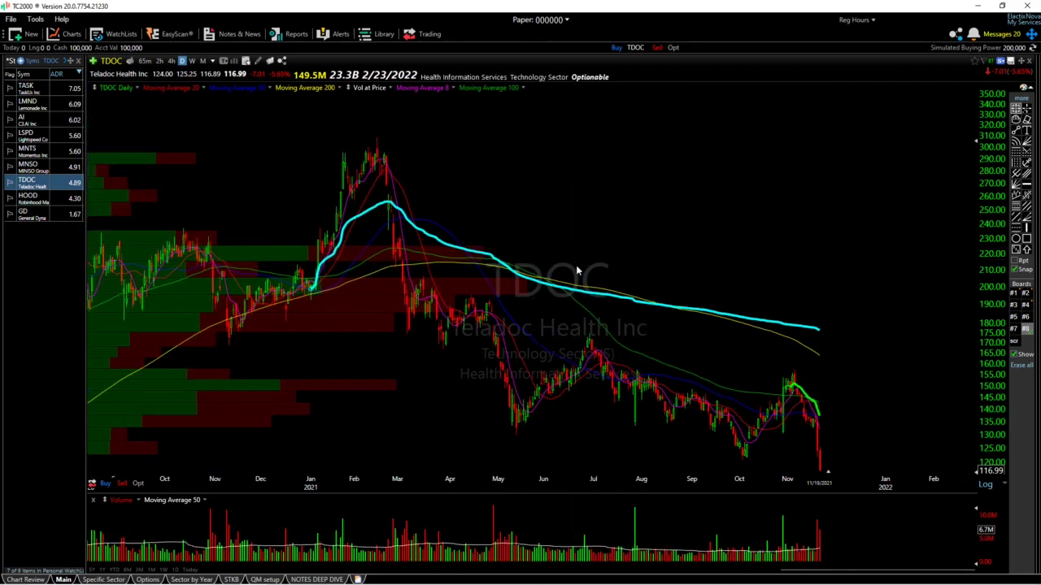
pyautogui.scroll(1, 706, 364)
pyautogui.scroll(1, 758, 433)
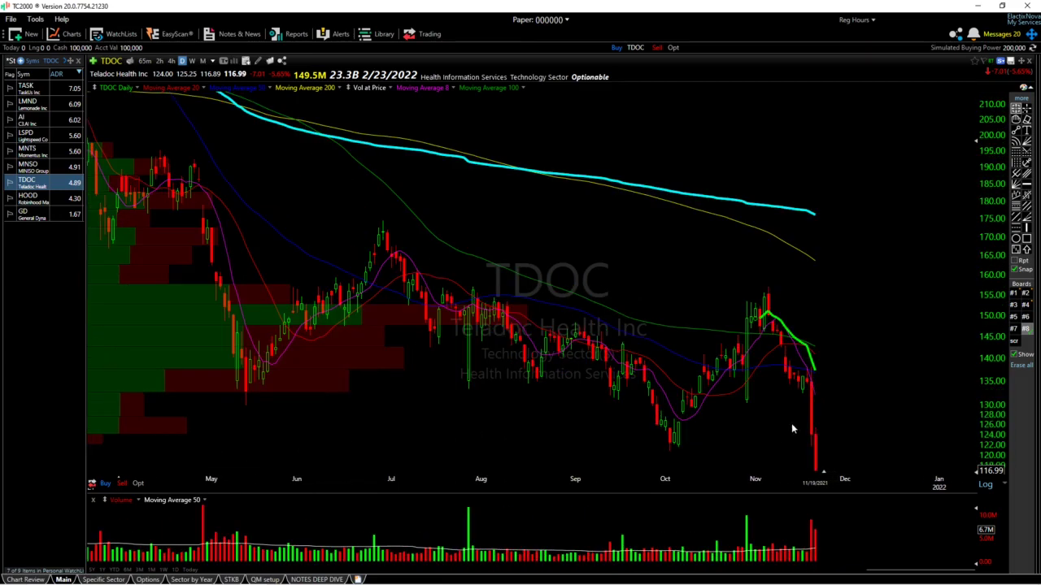
# Measure TDOC's drop across the November 18 and 19 candles and compare it with the earlier 2021 lows
pyautogui.moveTo(811, 381); pyautogui.dragTo(805, 458)
pyautogui.click(812, 435)
pyautogui.scroll(-1, 728, 425)
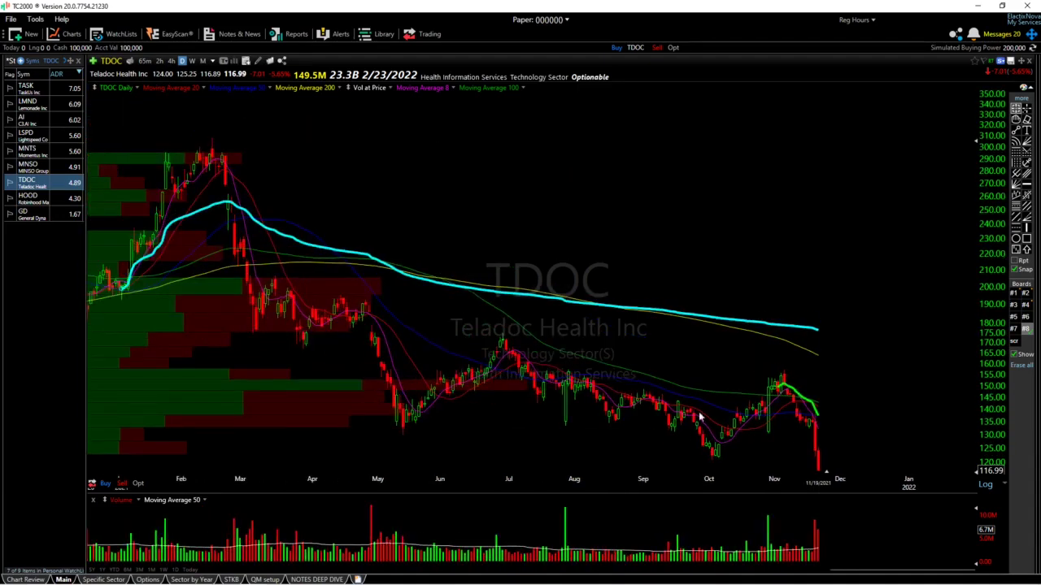
pyautogui.scroll(-1, 574, 387)
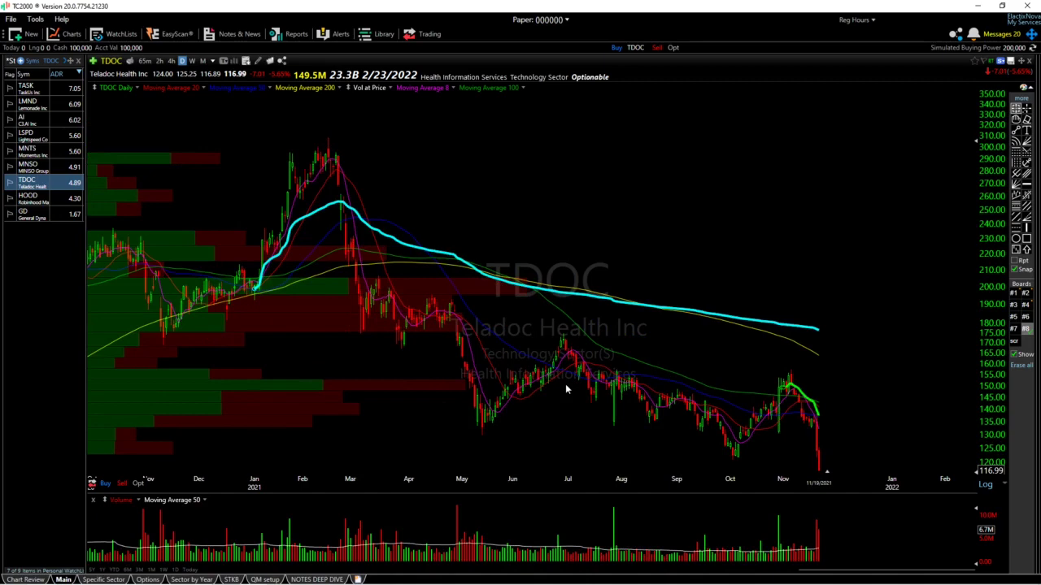
pyautogui.scroll(3, 584, 400)
pyautogui.scroll(1, 584, 399)
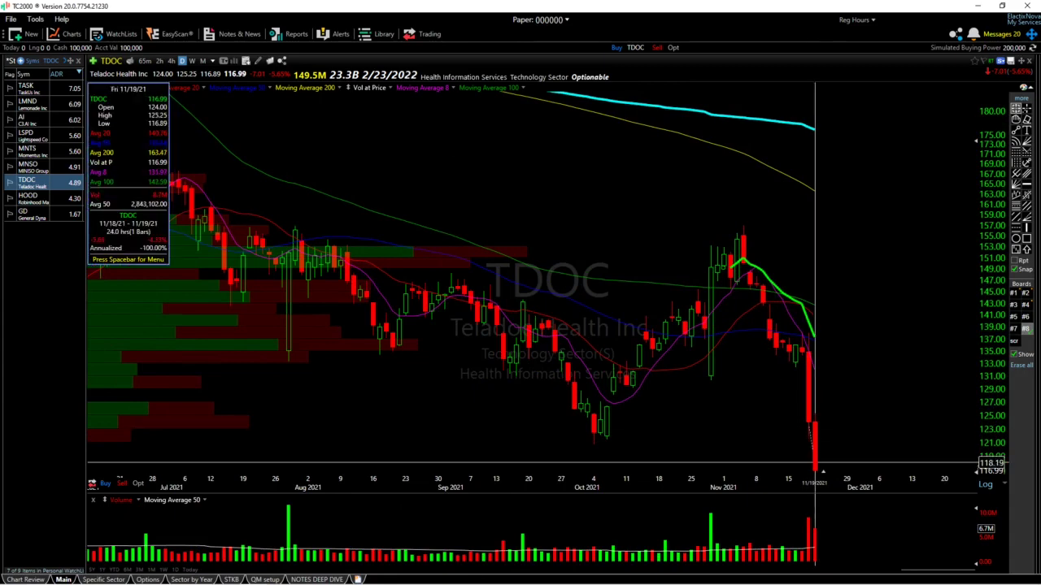
pyautogui.scroll(-2, 677, 408)
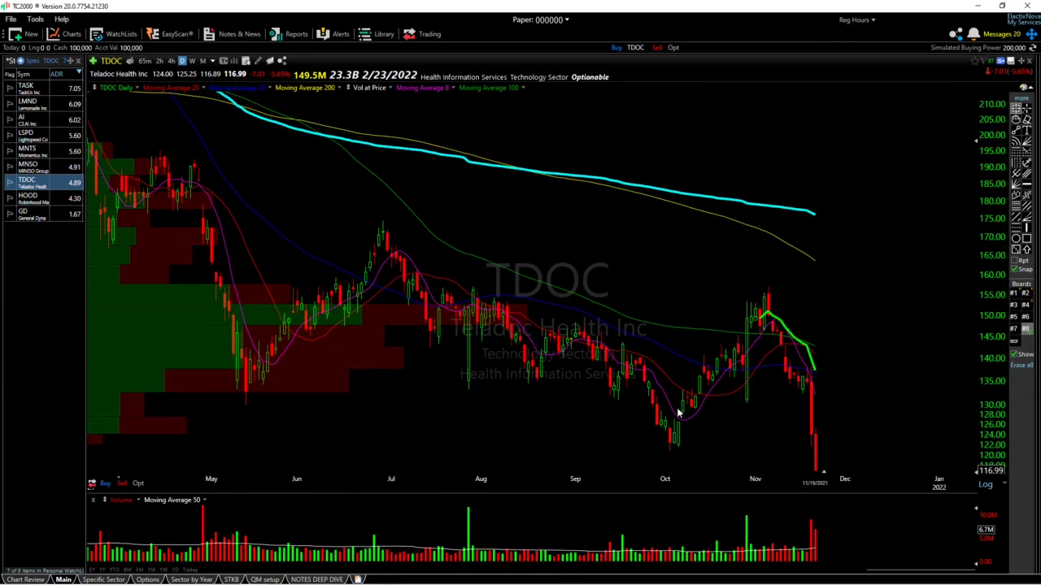
pyautogui.scroll(-1, 663, 410)
pyautogui.moveTo(452, 431); pyautogui.dragTo(550, 329)
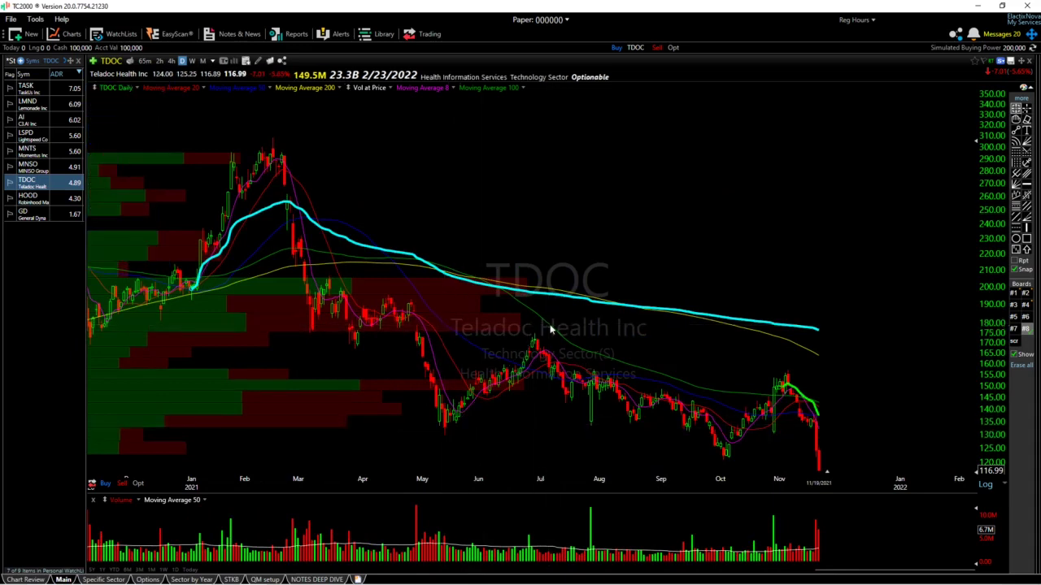